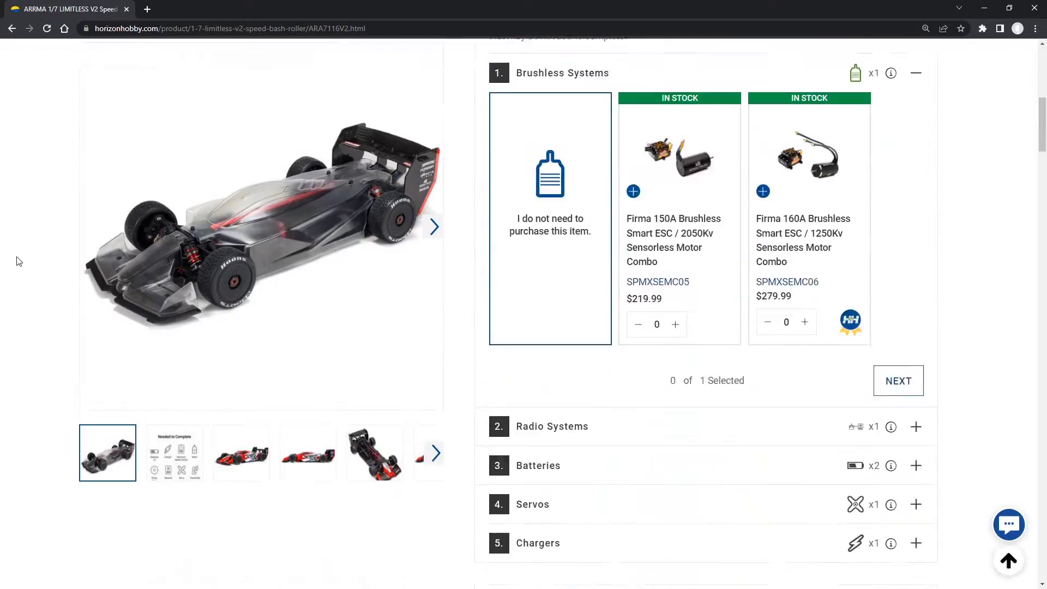
# Step: Open the ARA7116V2 roller's Optional Parts list at 96 per page and scroll to the pinion gears
pyautogui.scroll(-10, 20, 264)
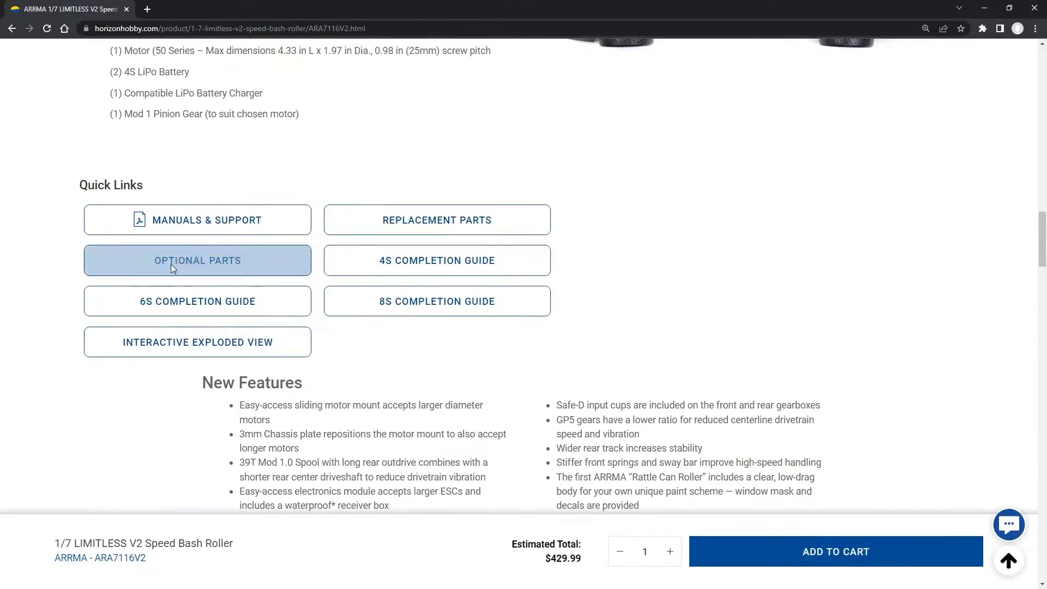
pyautogui.click(171, 264)
pyautogui.scroll(-2, 813, 284)
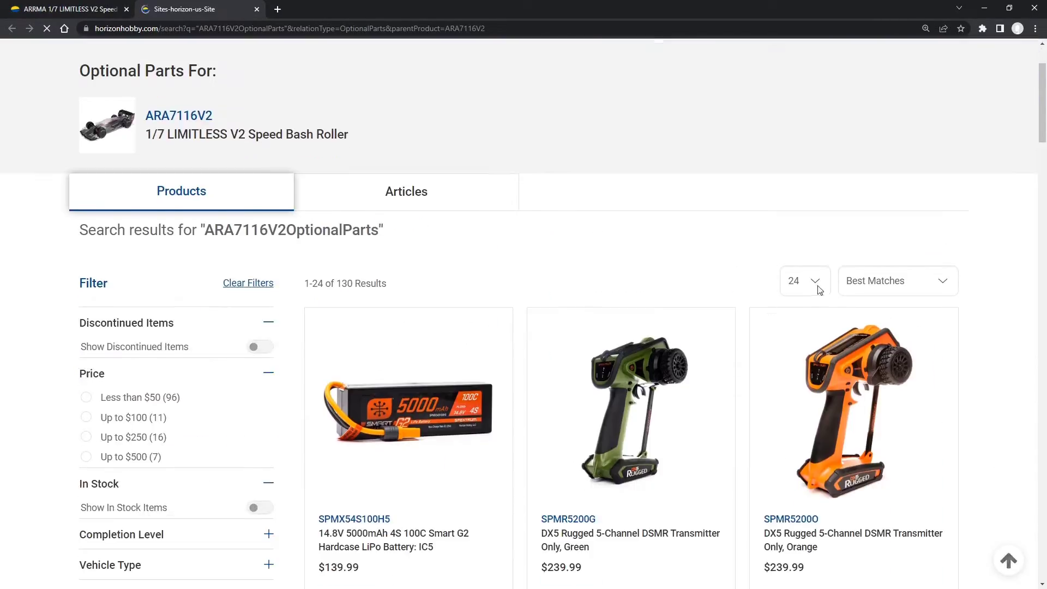
pyautogui.click(805, 281)
pyautogui.click(794, 328)
pyautogui.scroll(-20, 627, 311)
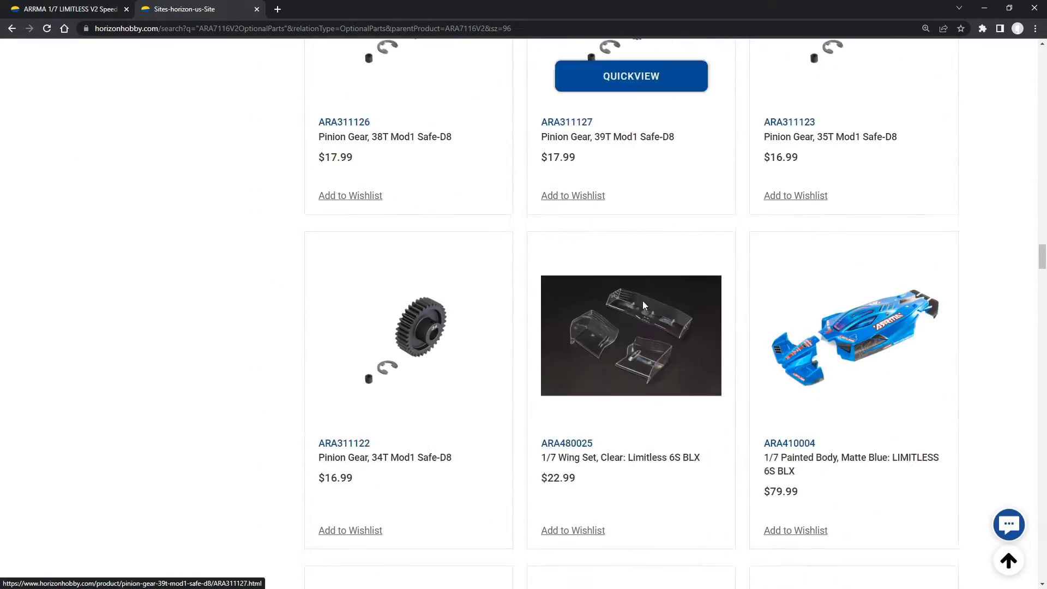
pyautogui.scroll(-14, 636, 304)
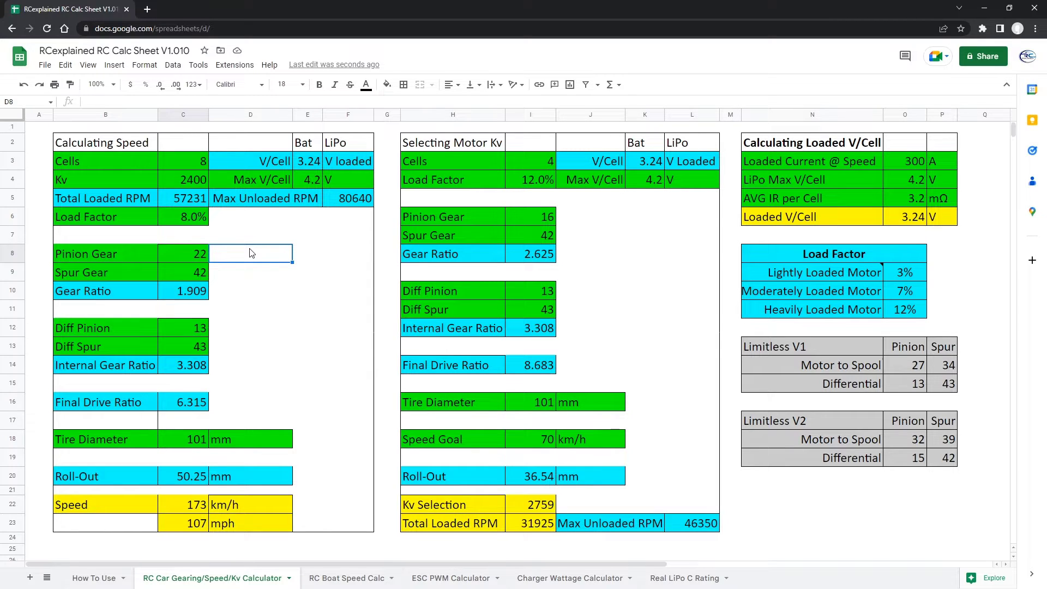
pyautogui.click(300, 253)
pyautogui.moveTo(167, 51); pyautogui.dragTo(191, 50)
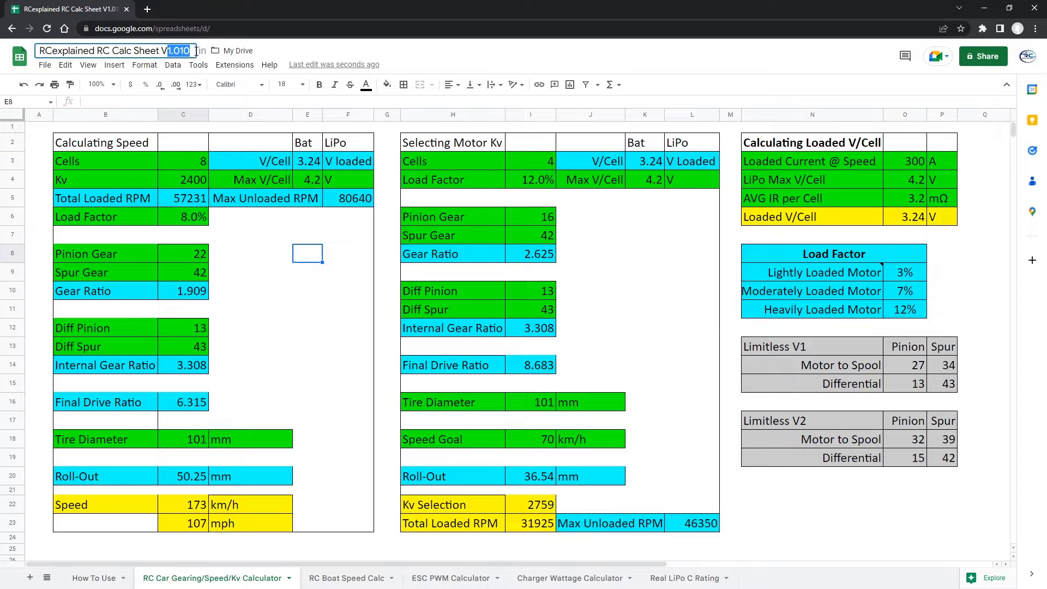
pyautogui.click(298, 279)
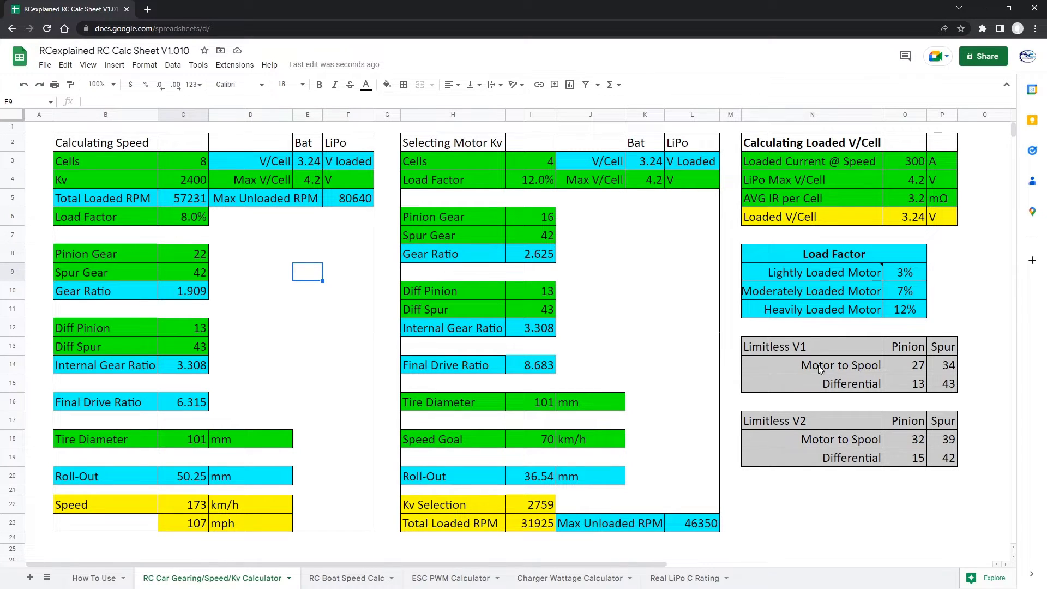
pyautogui.moveTo(807, 345); pyautogui.dragTo(942, 457)
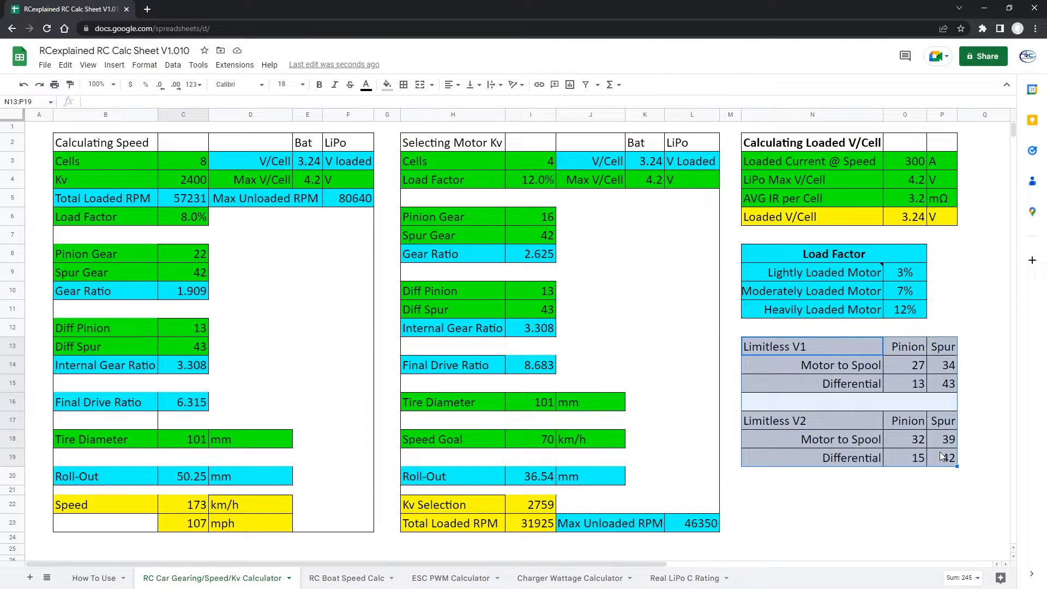
pyautogui.click(881, 402)
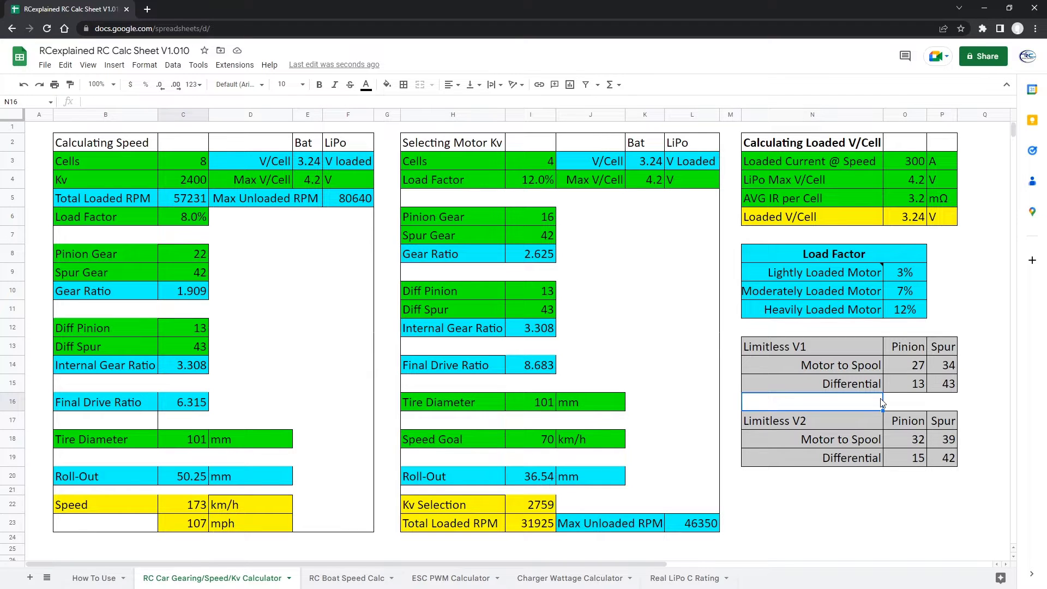
pyautogui.moveTo(876, 360); pyautogui.dragTo(946, 461)
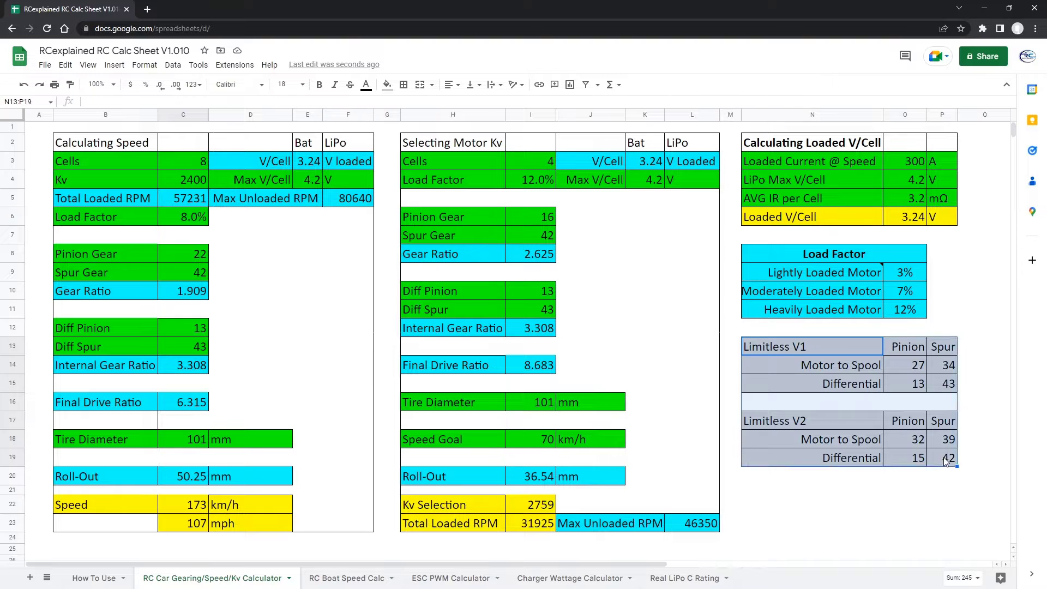
pyautogui.click(946, 460)
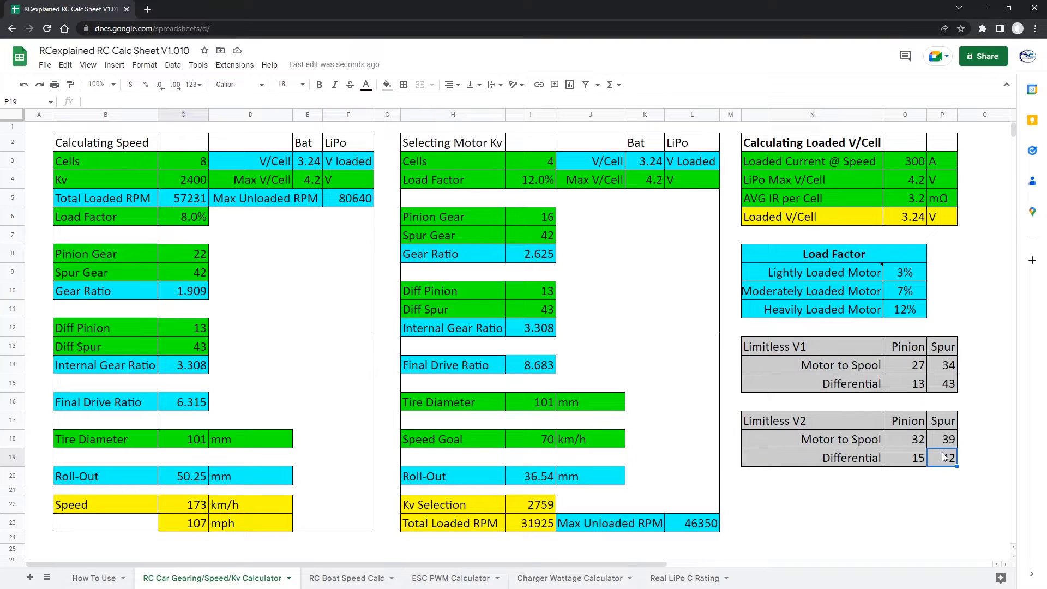
pyautogui.click(791, 349)
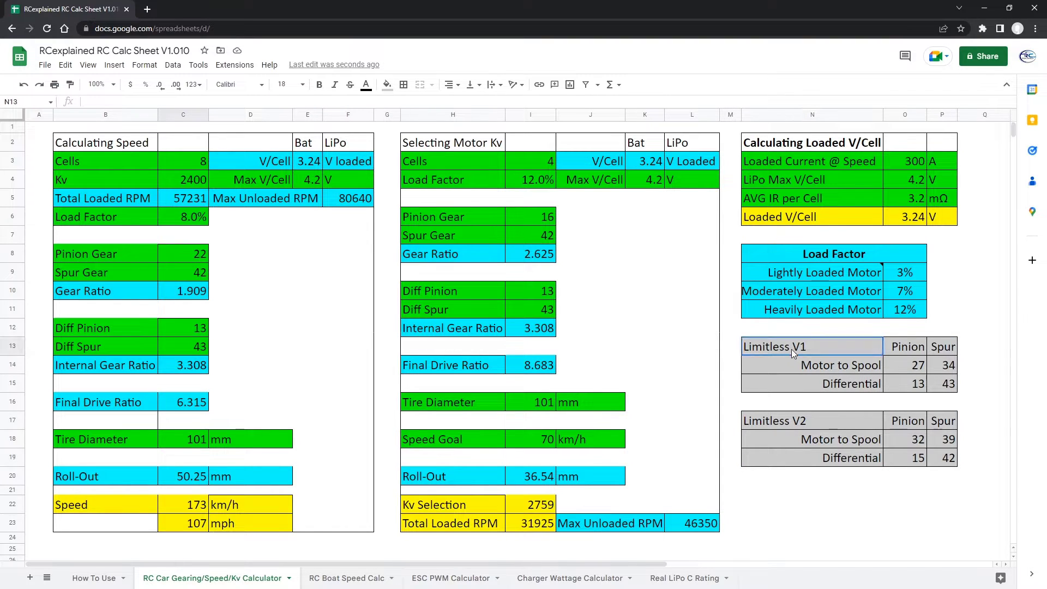
pyautogui.click(800, 418)
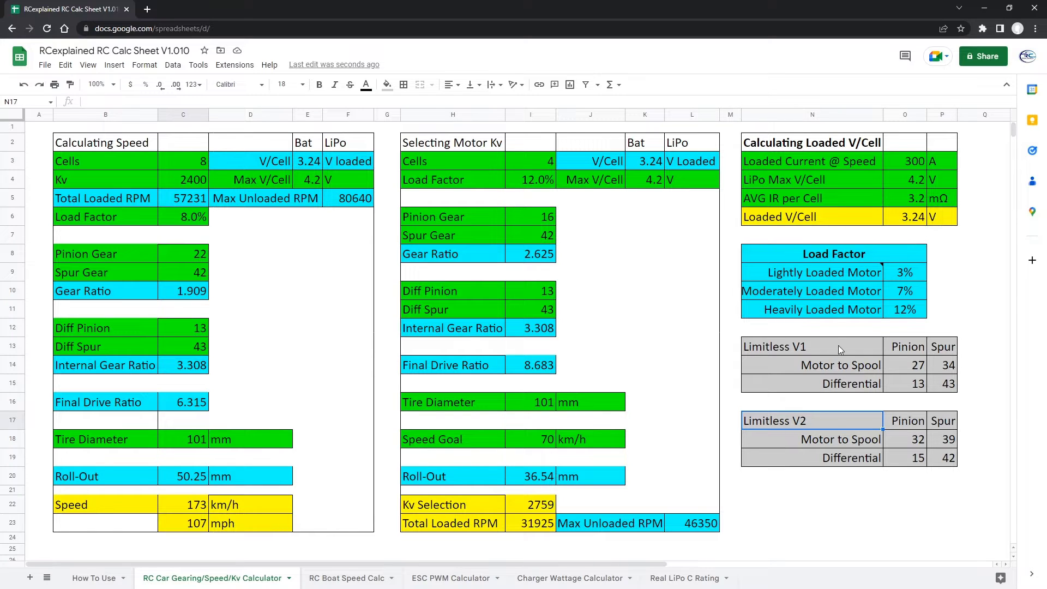
# Step: Compare the Limitless gear tables with the sheet's Diff Pinion and Diff Spur values
pyautogui.moveTo(839, 346); pyautogui.dragTo(944, 462)
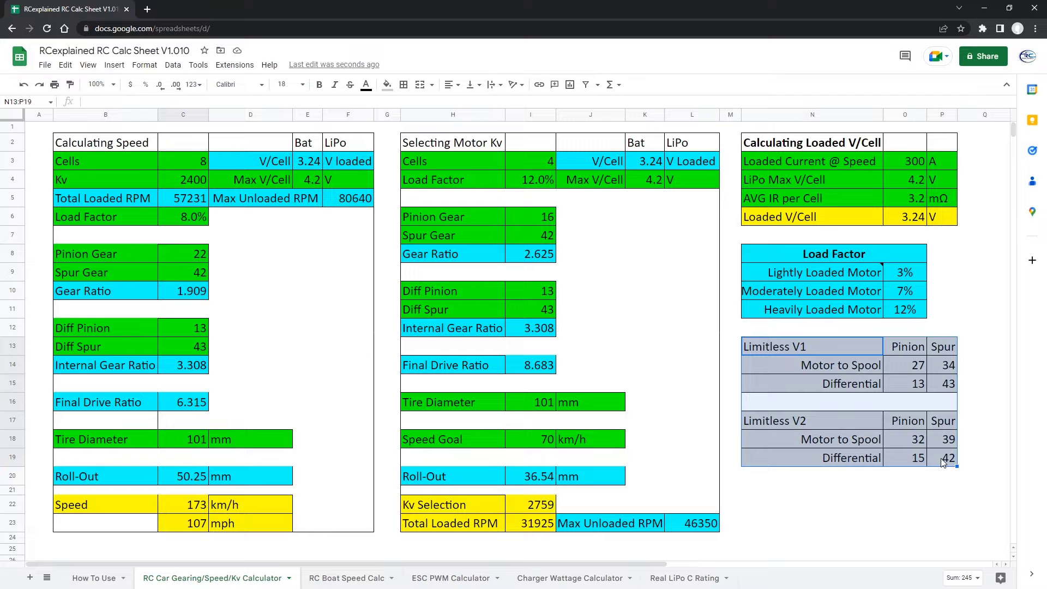
pyautogui.click(281, 258)
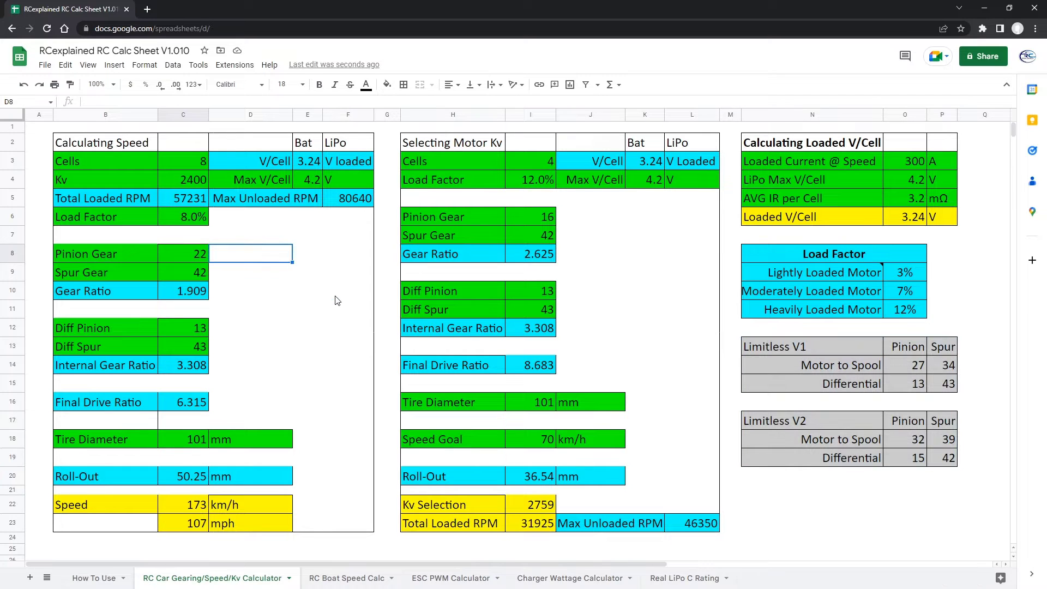
pyautogui.click(313, 302)
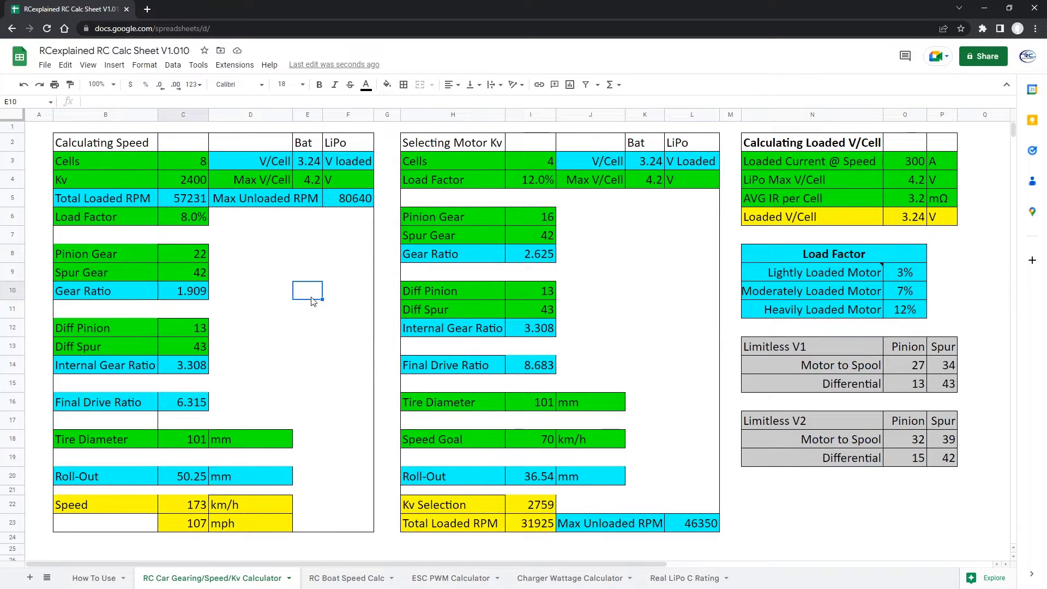
pyautogui.click(295, 240)
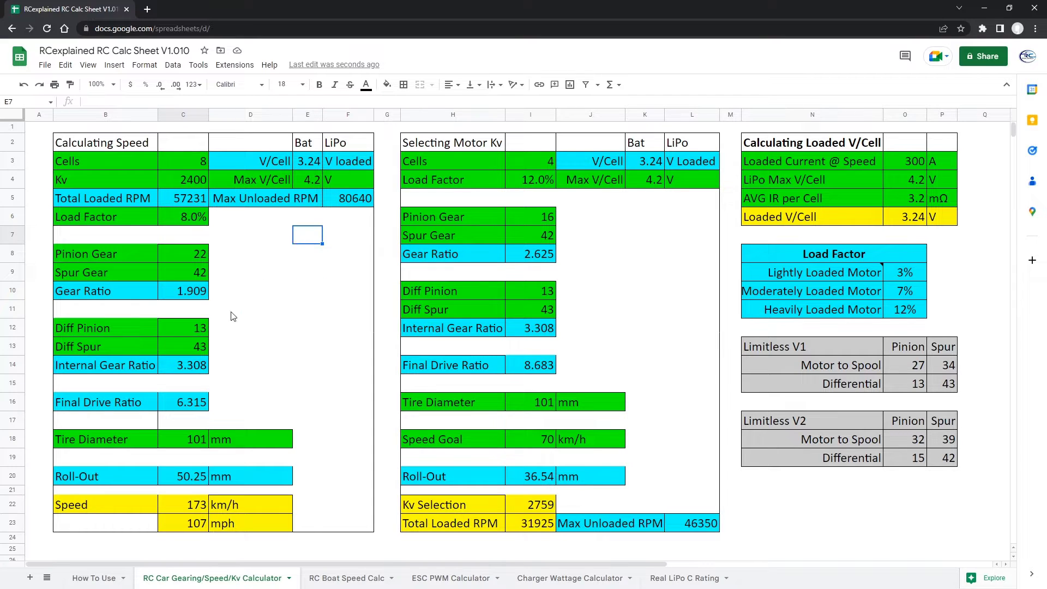
pyautogui.click(219, 327)
pyautogui.click(182, 328)
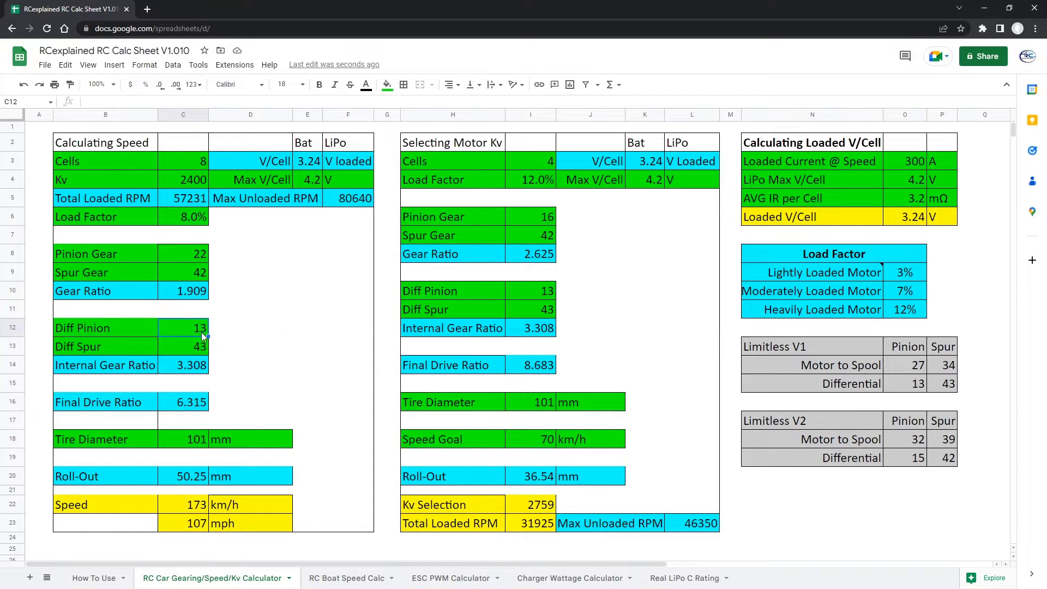
pyautogui.click(912, 389)
pyautogui.moveTo(179, 331); pyautogui.dragTo(181, 340)
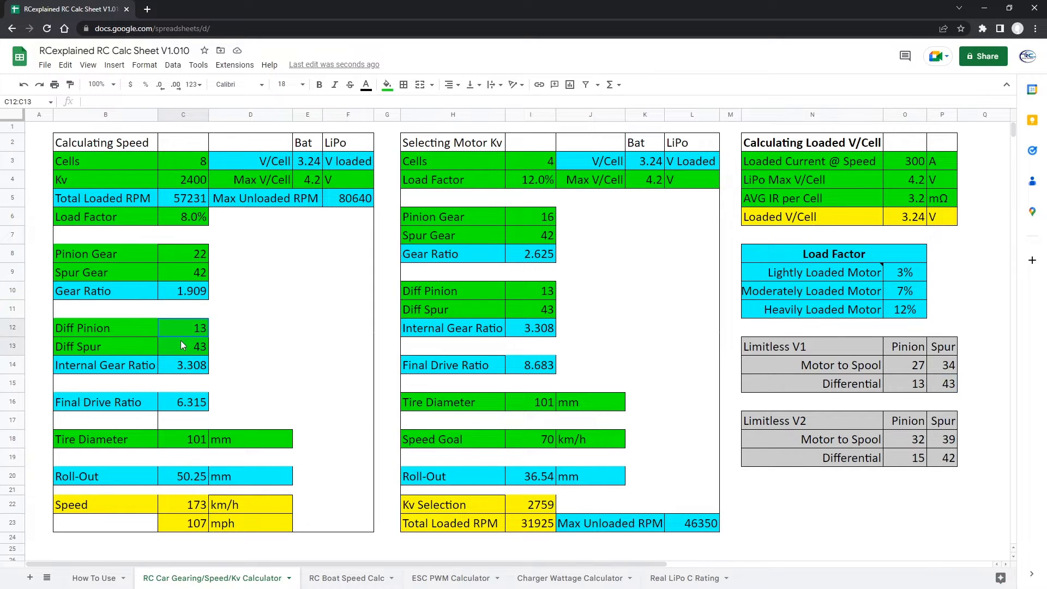
# Step: Review the current Pinion Gear and Spur Gear values and the resulting mph speed
pyautogui.click(179, 255)
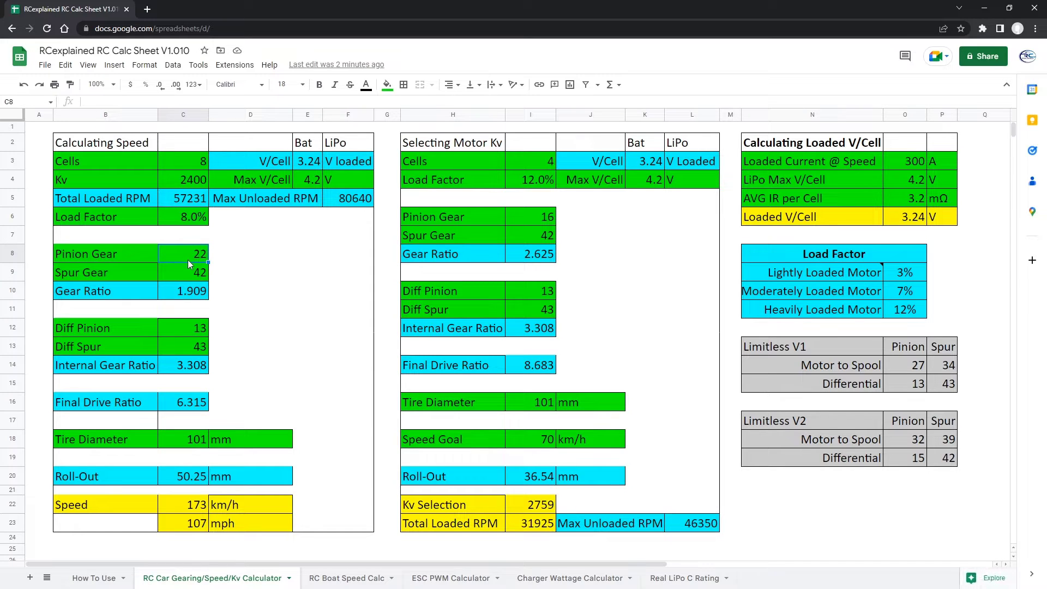
pyautogui.click(197, 525)
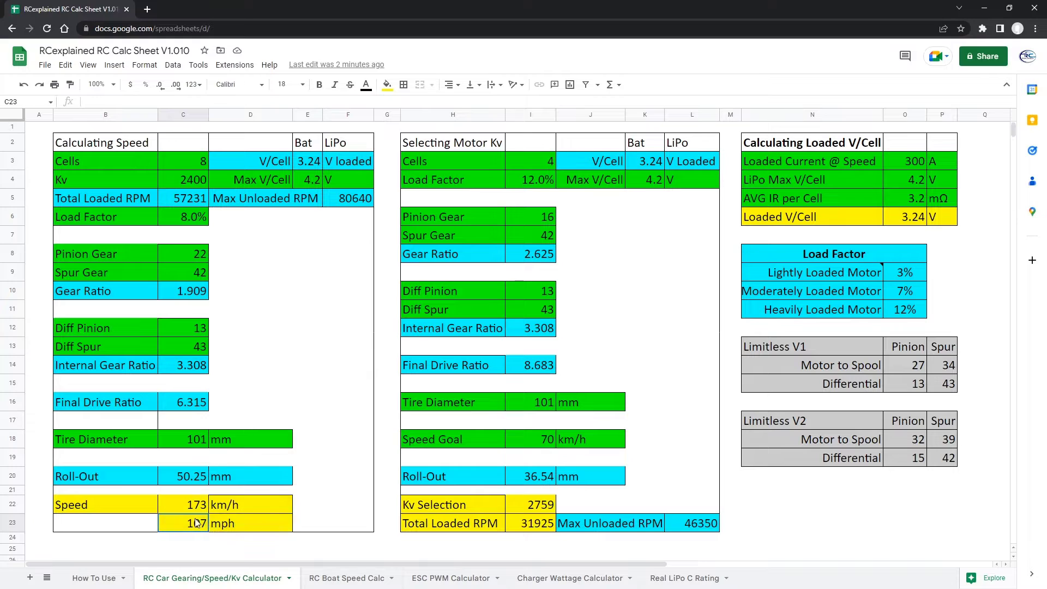
pyautogui.click(225, 291)
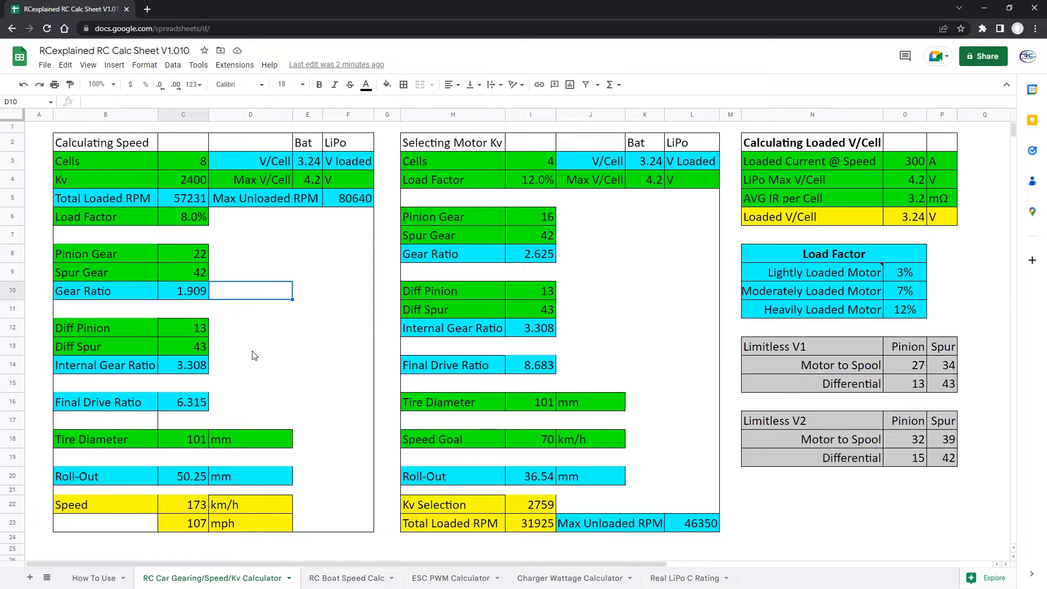
pyautogui.moveTo(182, 268); pyautogui.dragTo(188, 255)
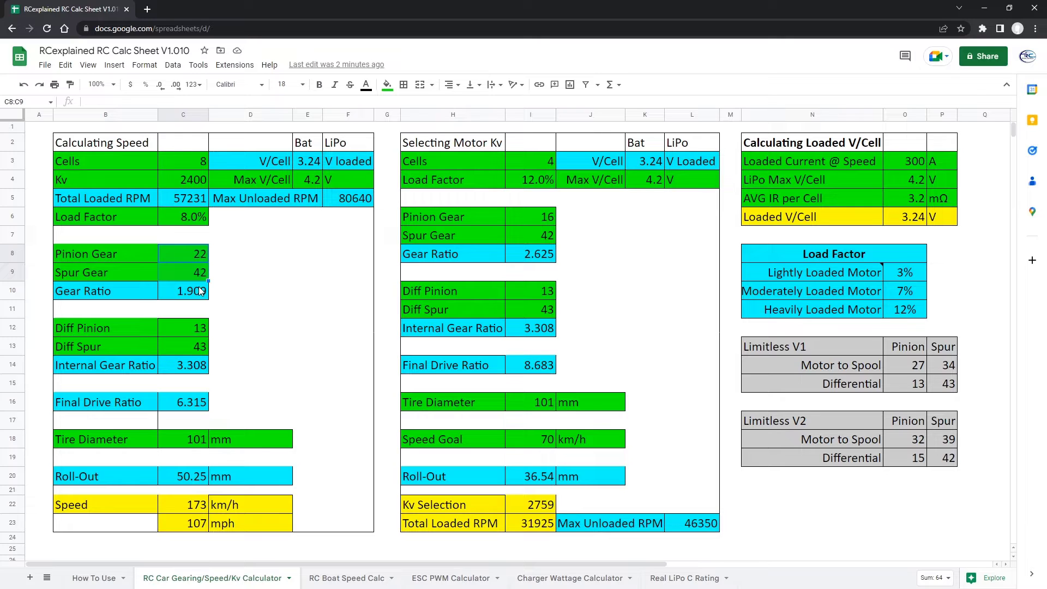
pyautogui.click(229, 274)
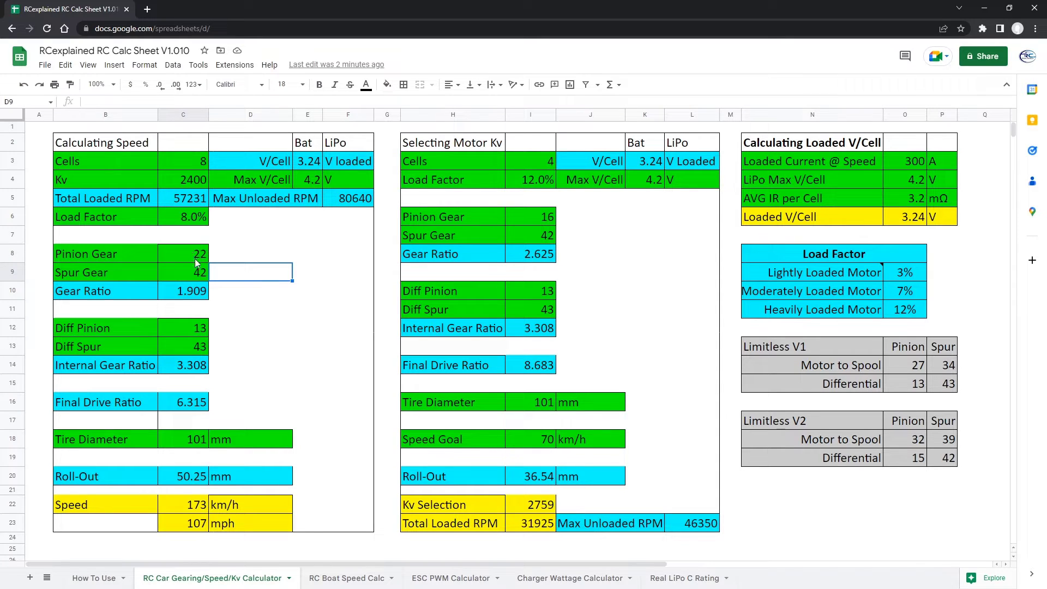
pyautogui.click(311, 278)
# Step: Enter the Limitless V1 gearing of 27 pinion and 34 spur, giving 163 mph
pyautogui.click(198, 252)
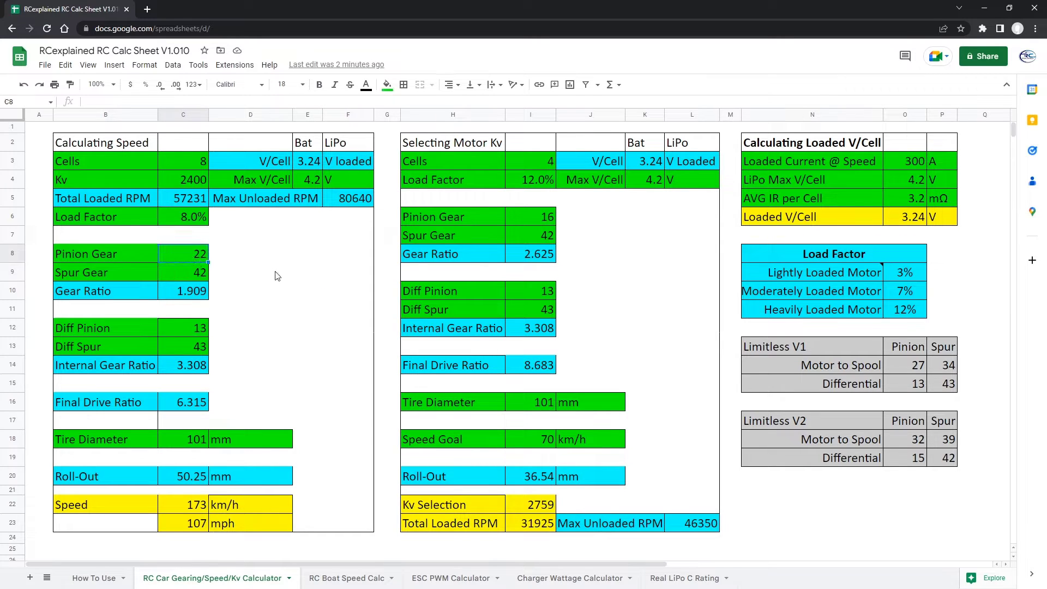
pyautogui.write('27')
pyautogui.press('Return')
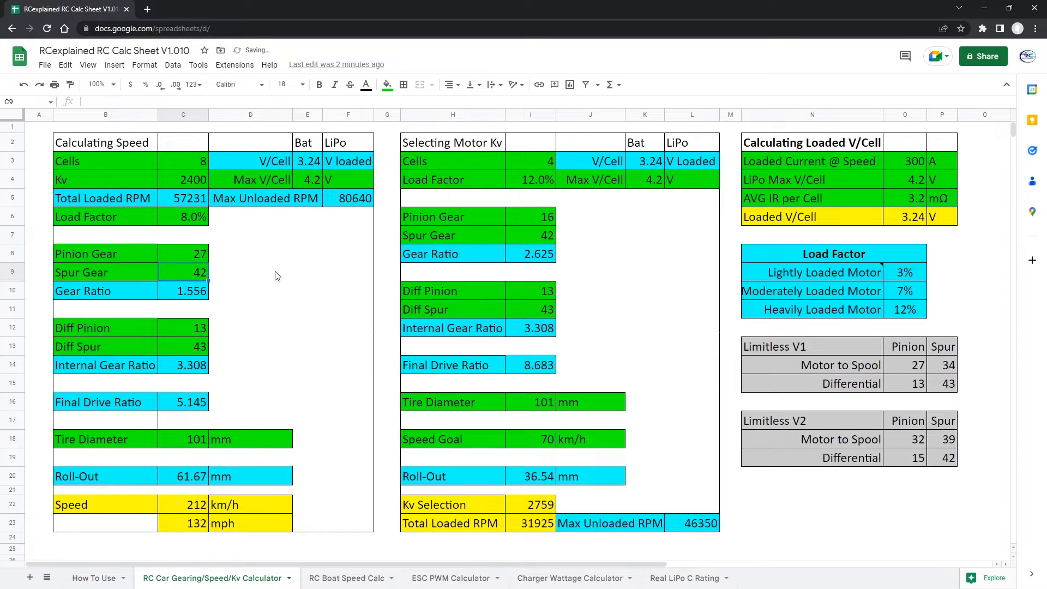
pyautogui.write('34')
pyautogui.press('Return')
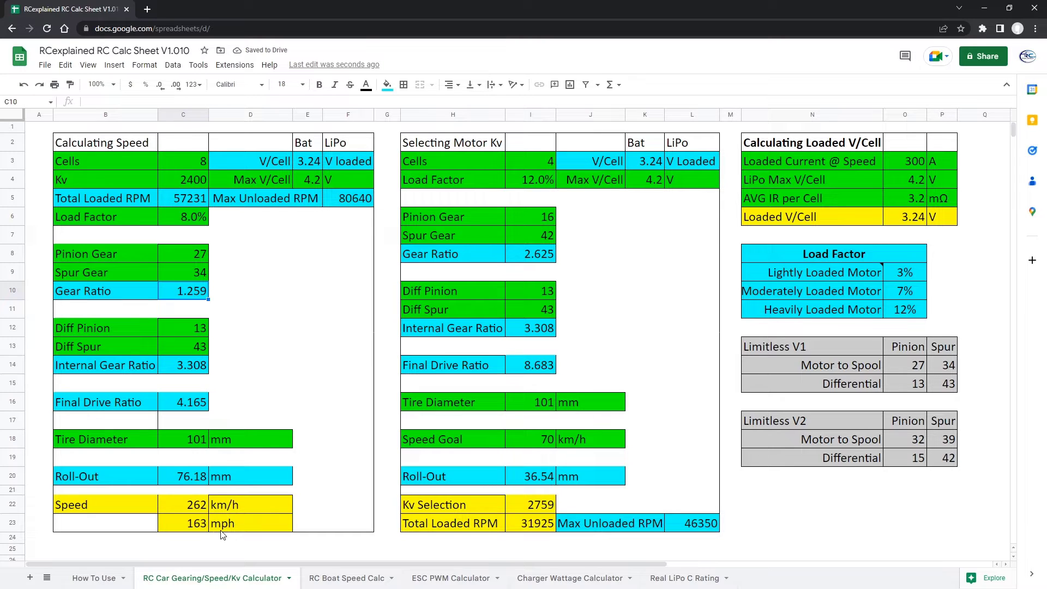
pyautogui.click(906, 160)
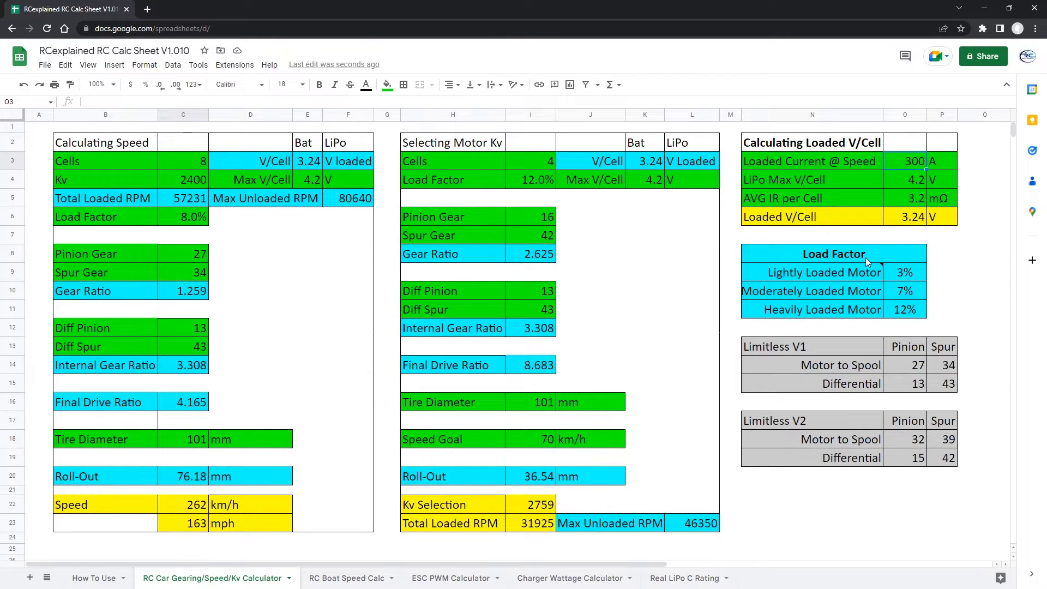
# Step: Set Loaded Current @ Speed to 500 A
pyautogui.write('500')
pyautogui.press('Return')
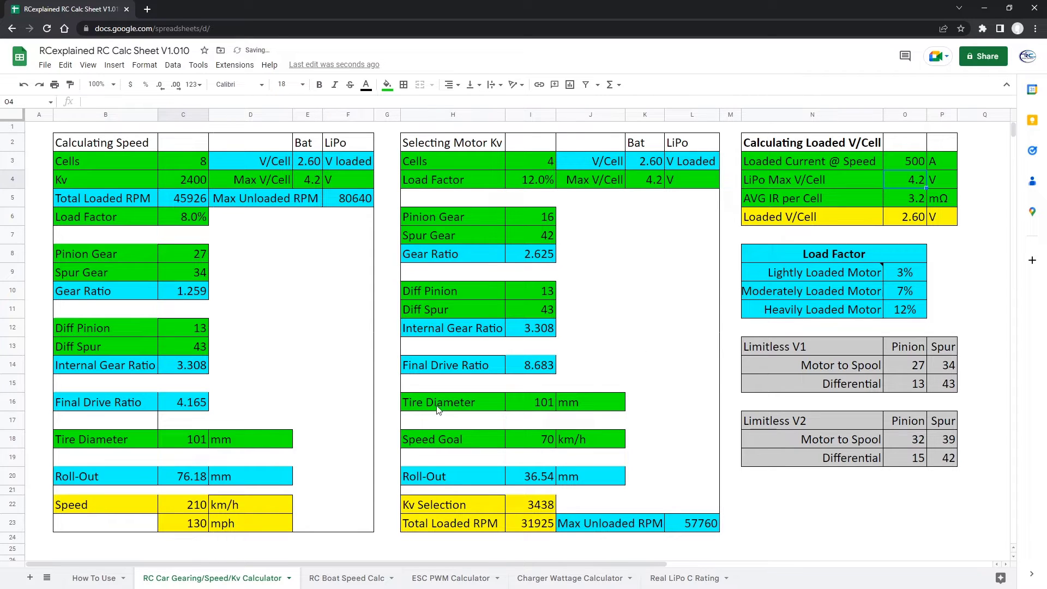
pyautogui.press('Up')
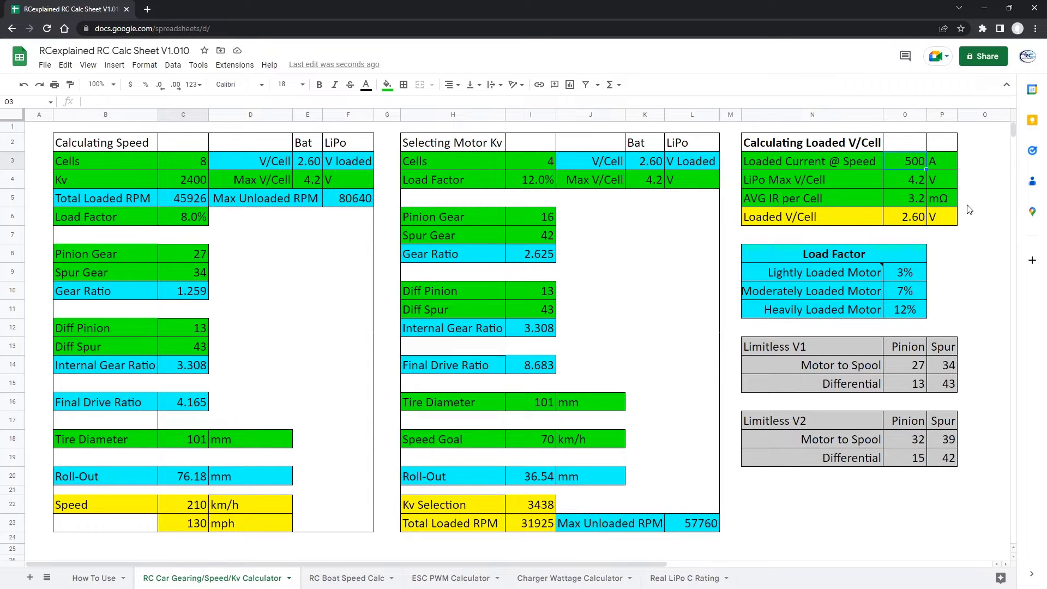
# Step: Set AVG IR per Cell to 1.2 mΩ and check the resulting 181 mph speed
pyautogui.click(902, 198)
pyautogui.click(271, 330)
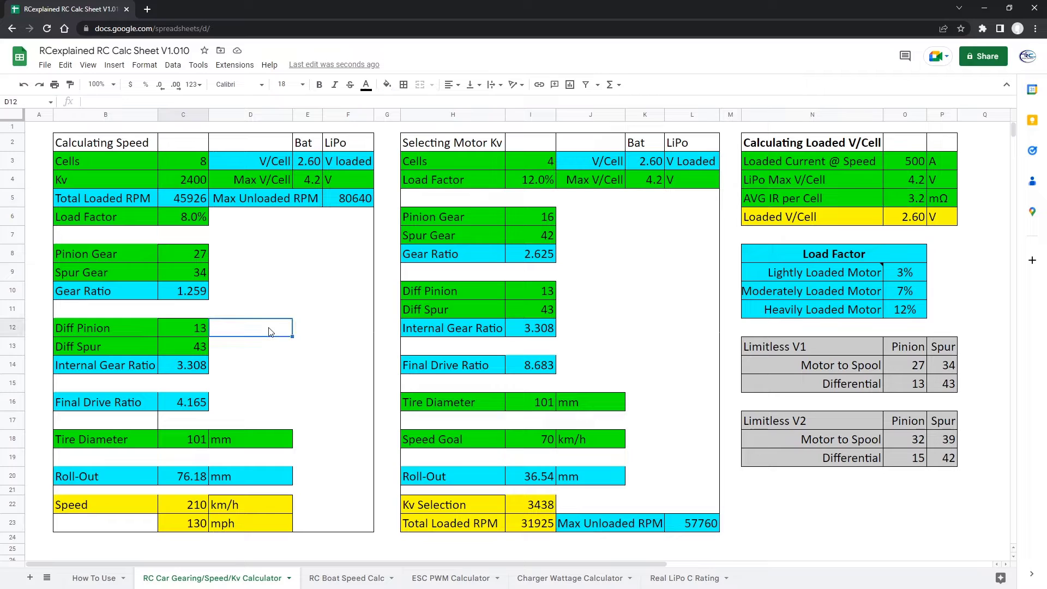
pyautogui.click(908, 198)
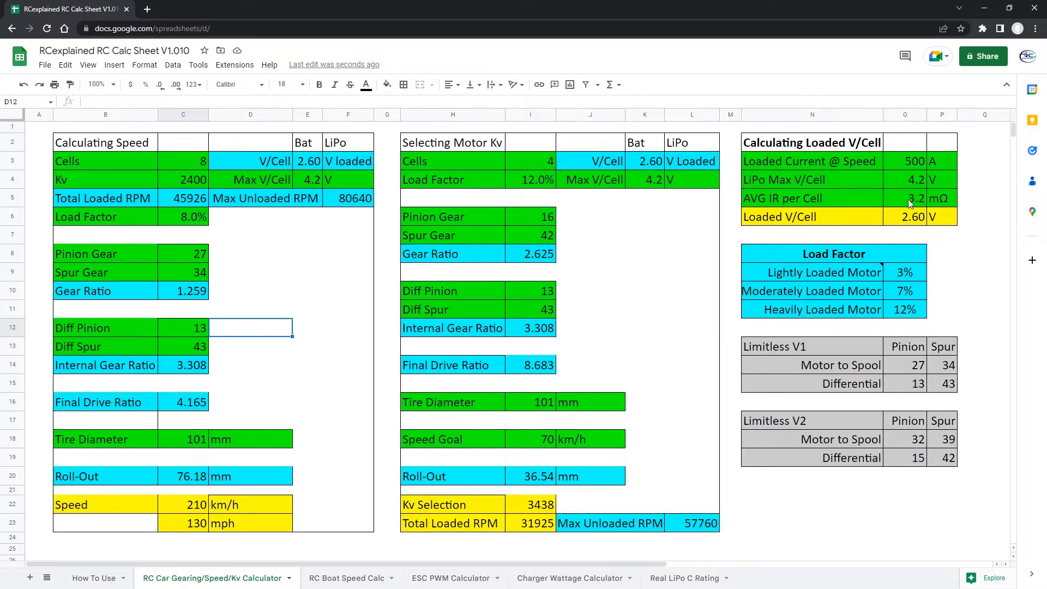
pyautogui.write('1.2')
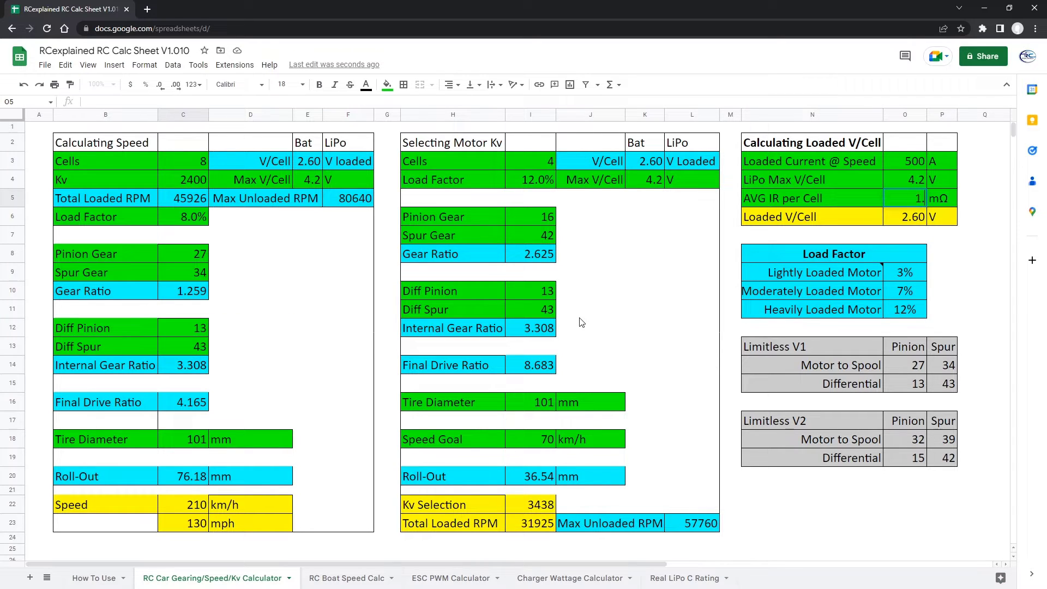
pyautogui.press('Return')
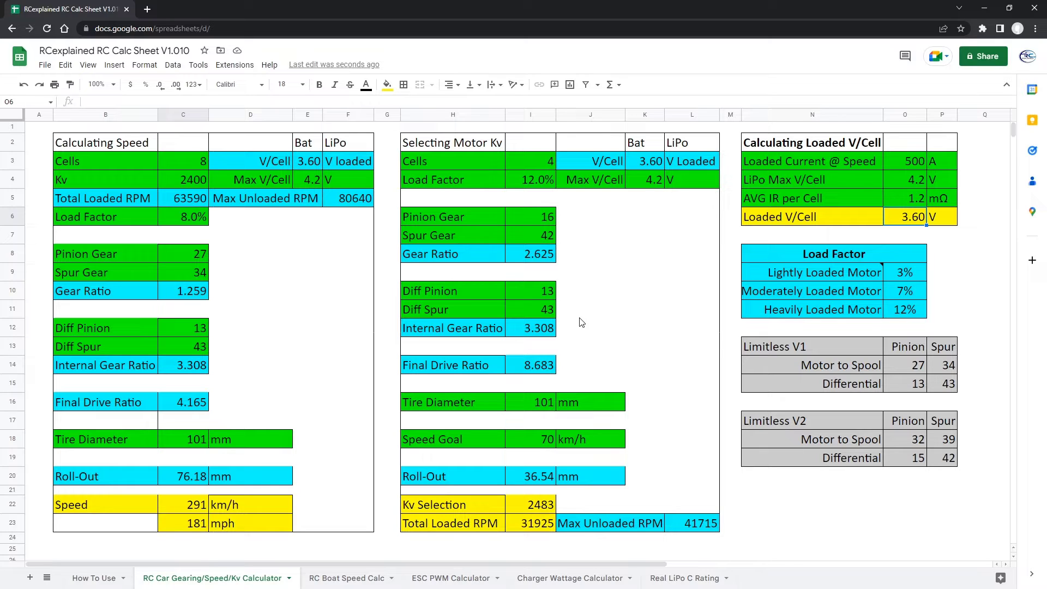
pyautogui.click(328, 314)
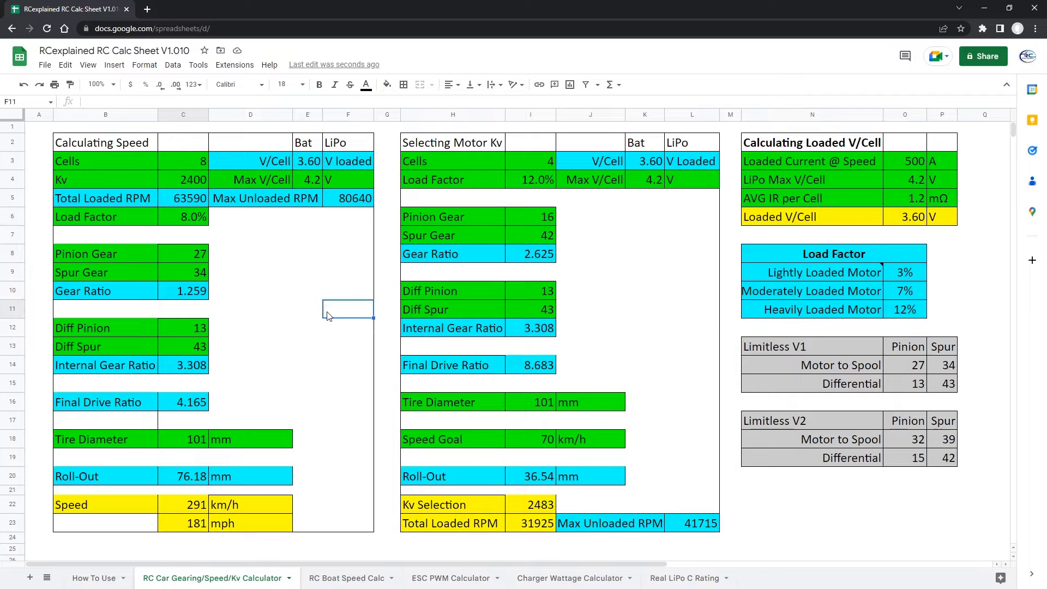
pyautogui.click(195, 526)
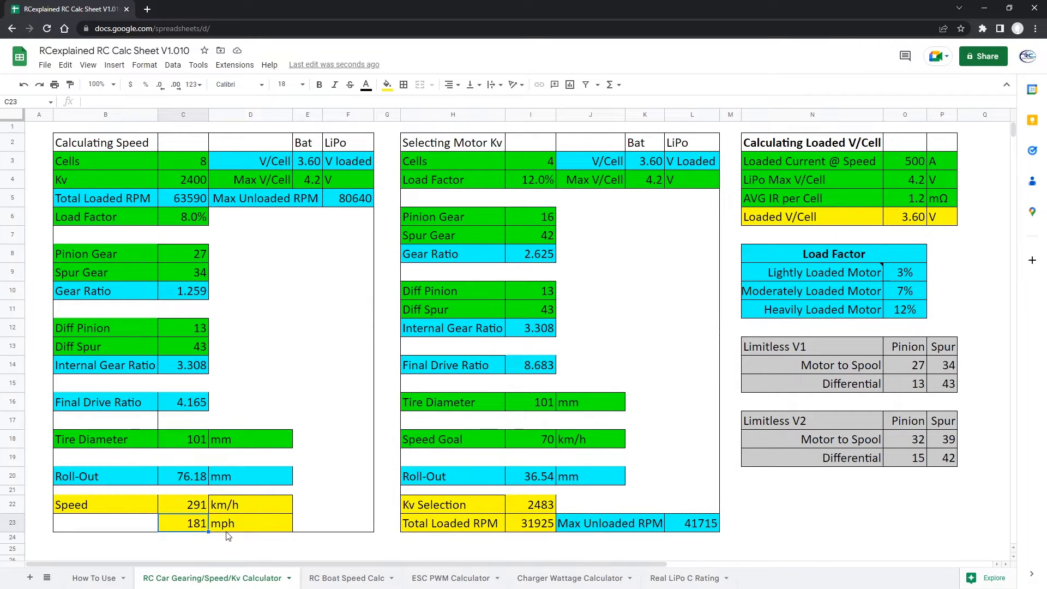
pyautogui.click(248, 299)
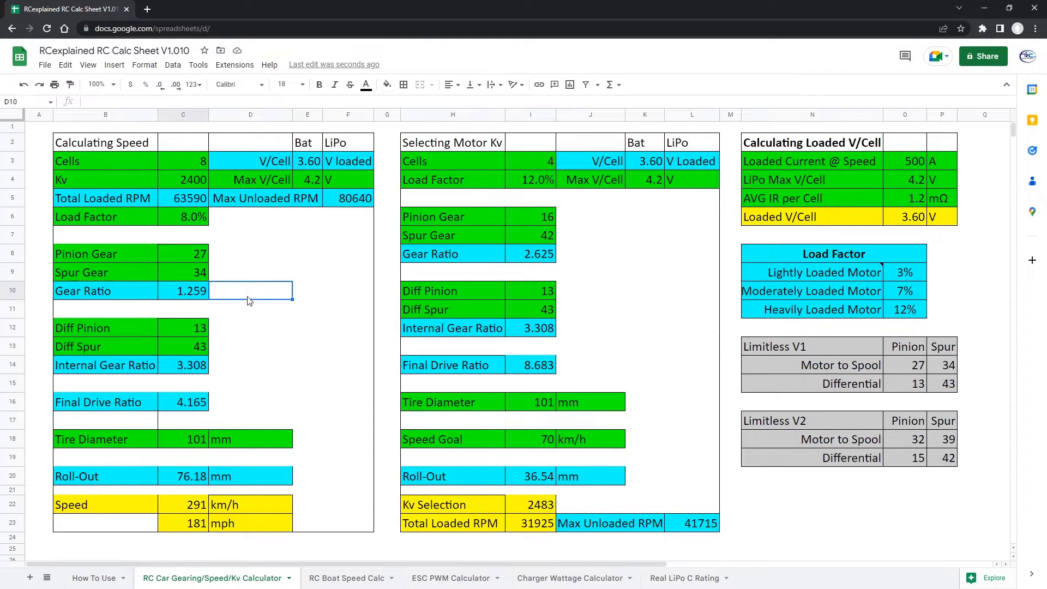
# Step: Change the Spur Gear to 39, dropping the speed to 157 mph
pyautogui.moveTo(185, 251); pyautogui.dragTo(191, 273)
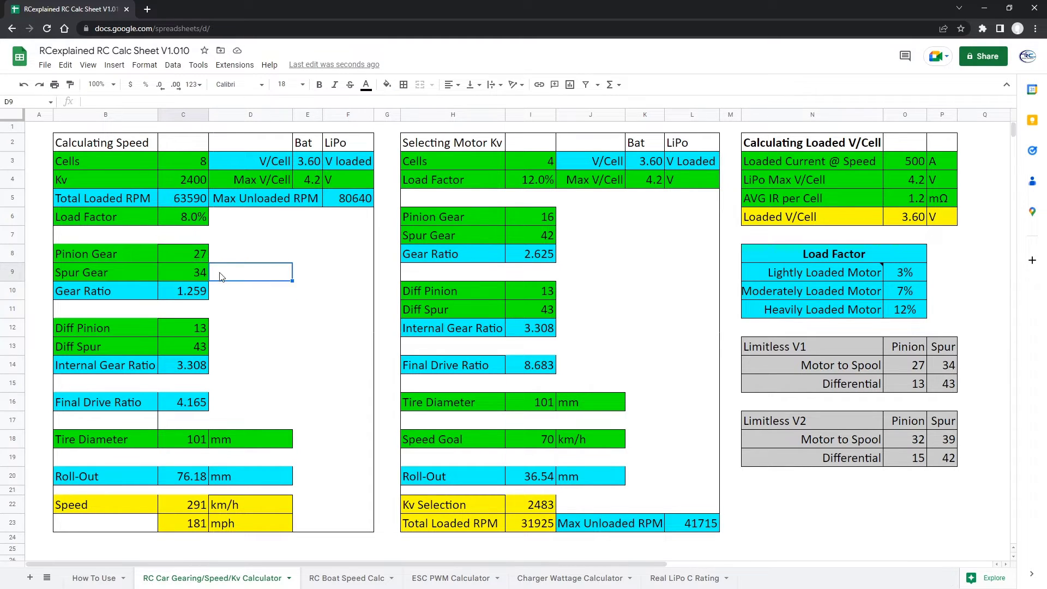
pyautogui.click(188, 277)
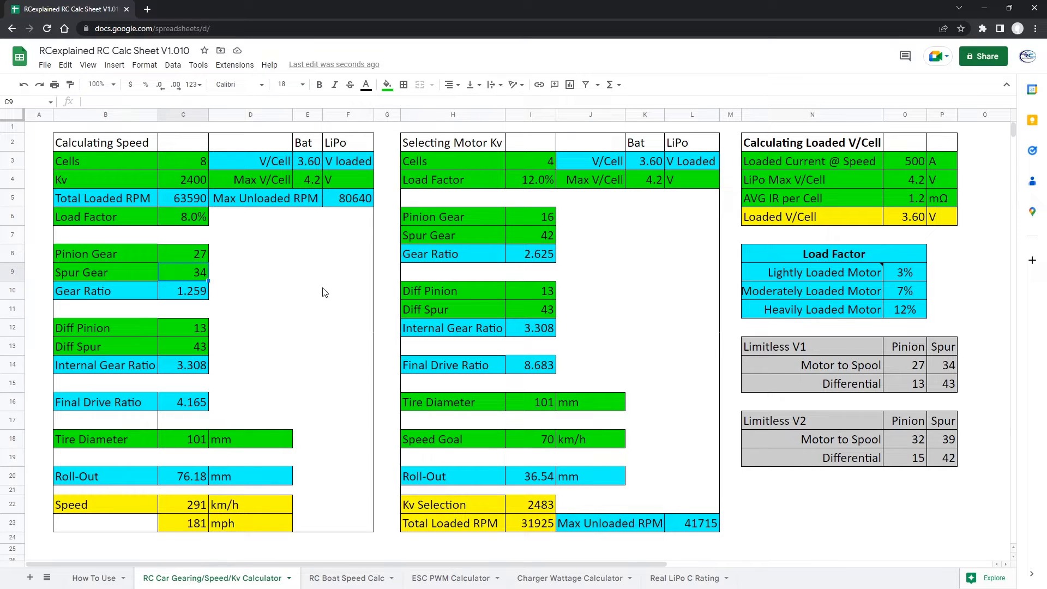
pyautogui.write('39')
pyautogui.press('Return')
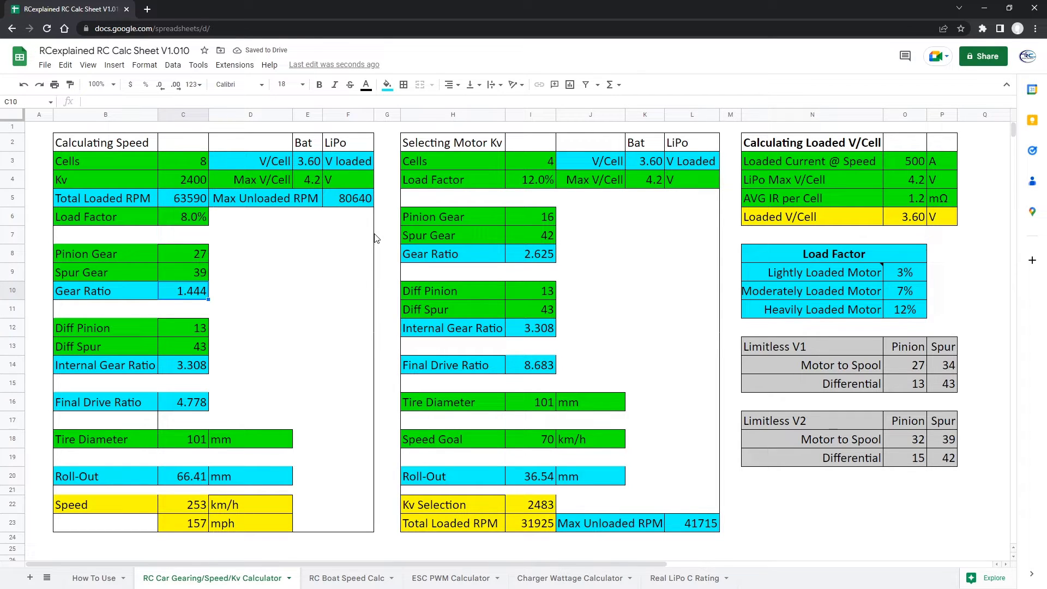
pyautogui.press('Up')
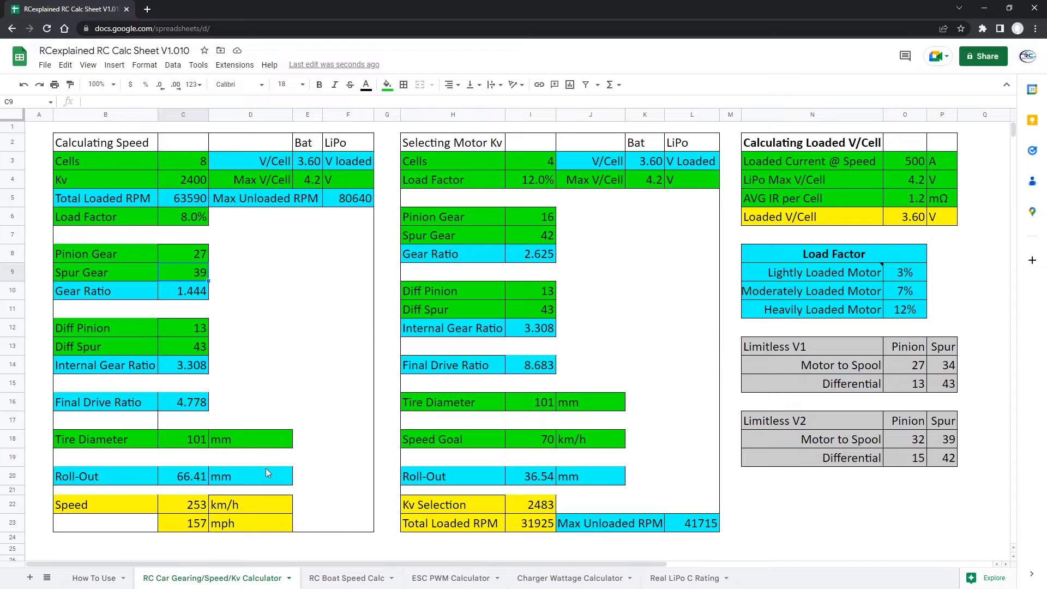
pyautogui.click(201, 522)
pyautogui.click(289, 365)
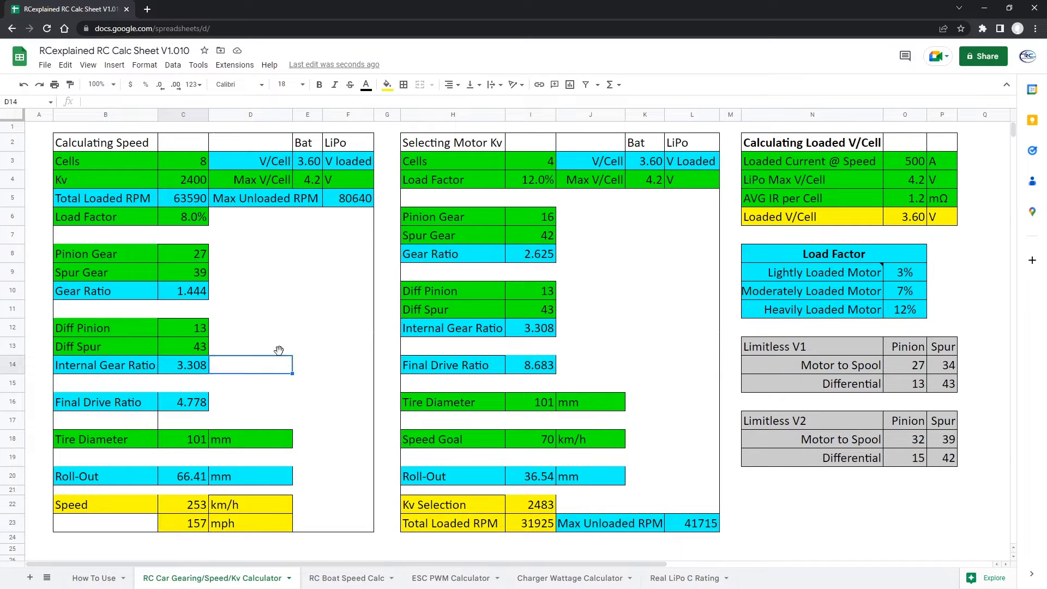
pyautogui.click(191, 274)
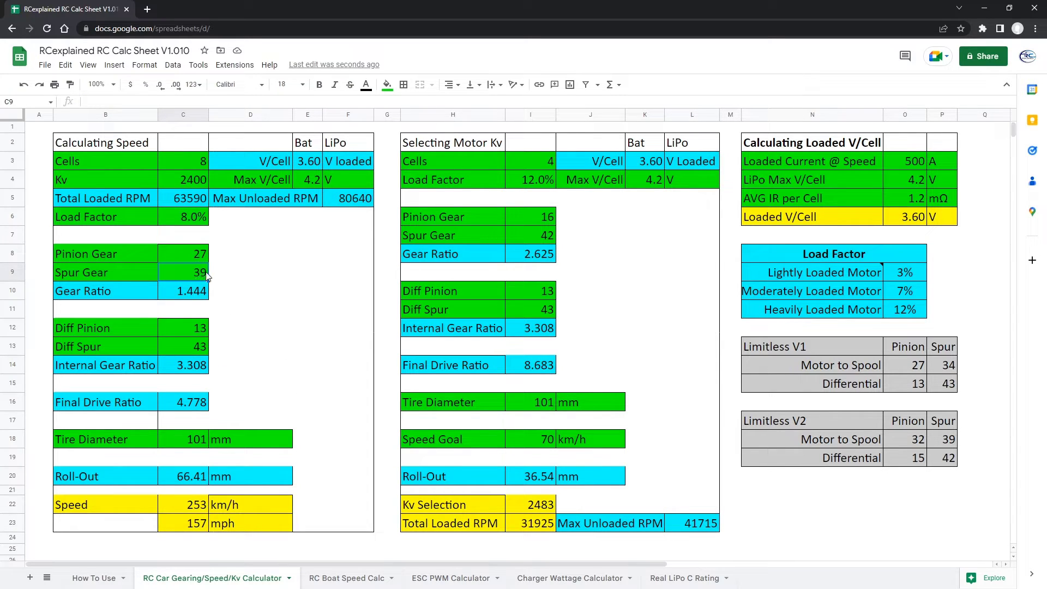
# Step: Try a 25-tooth pinion, then settle on 24, giving 140 mph
pyautogui.click(203, 255)
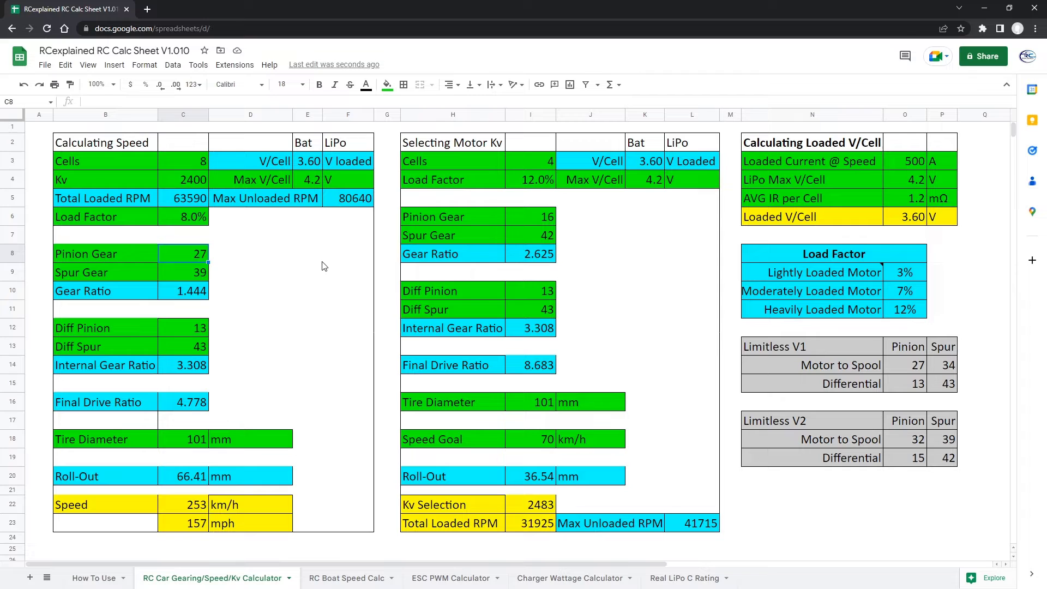
pyautogui.write('25')
pyautogui.press('Return')
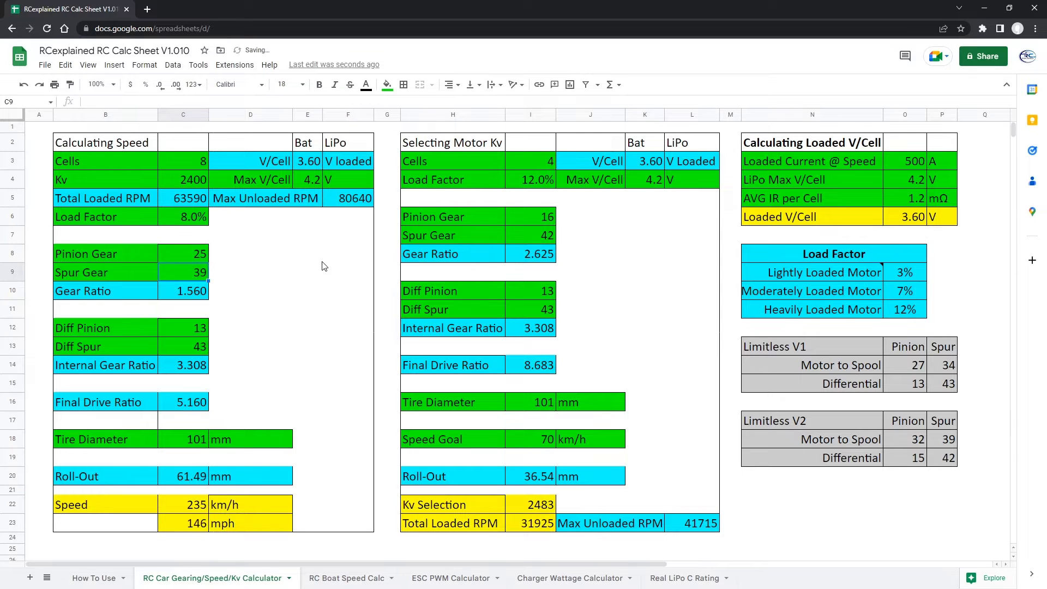
pyautogui.click(185, 260)
pyautogui.write('24')
pyautogui.press('Return')
pyautogui.click(197, 525)
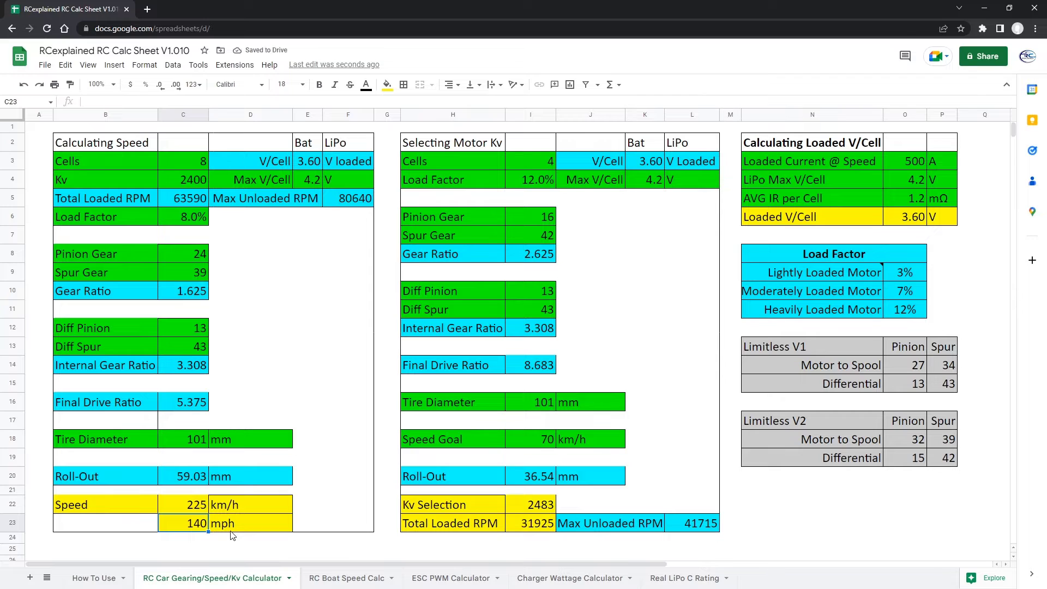
# Step: Check the 2400 Kv value, the km/h and mph results, and the Limitless V2 gearing table
pyautogui.click(194, 182)
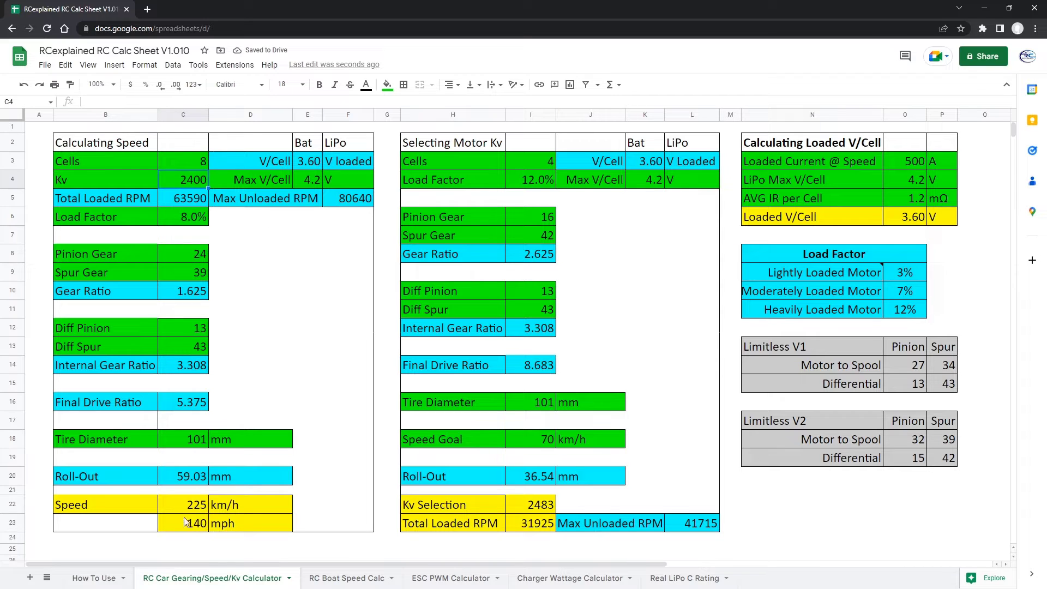
pyautogui.moveTo(185, 507); pyautogui.dragTo(243, 527)
pyautogui.click(284, 375)
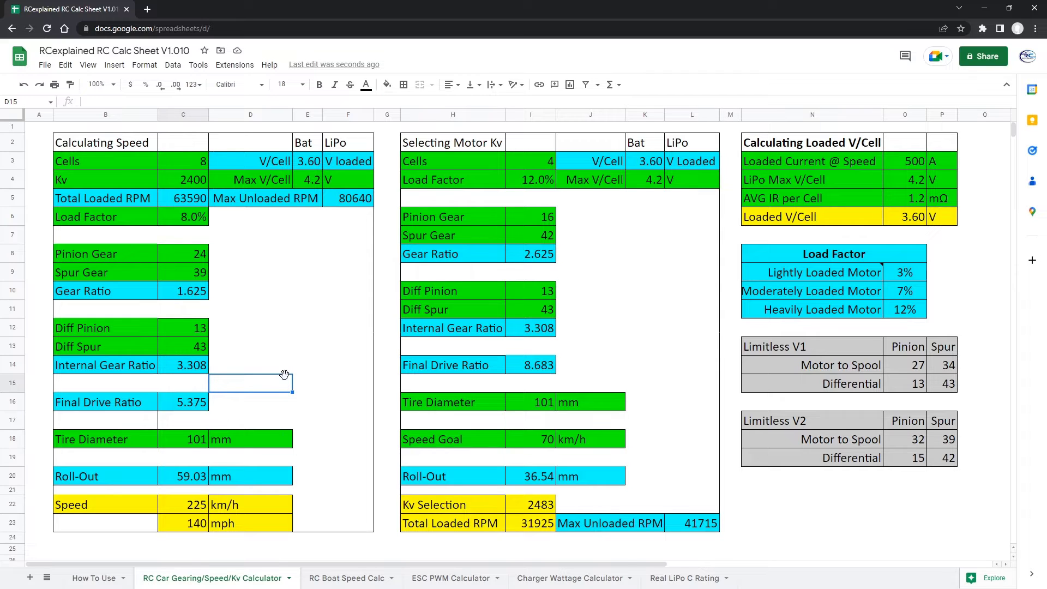
pyautogui.moveTo(818, 419); pyautogui.dragTo(939, 460)
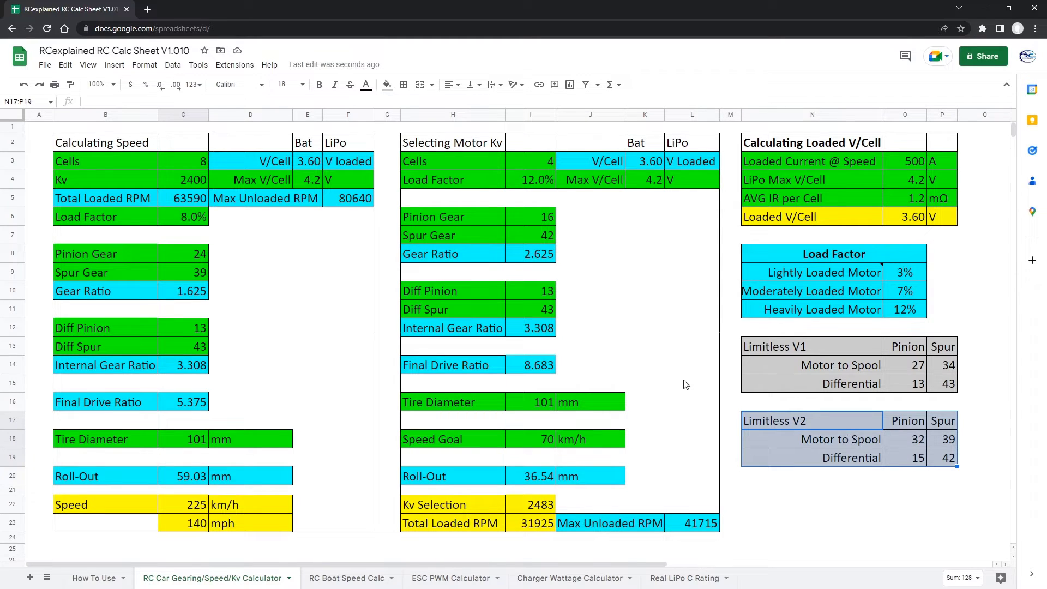
# Step: Set the Load Factor to 12%
pyautogui.click(362, 276)
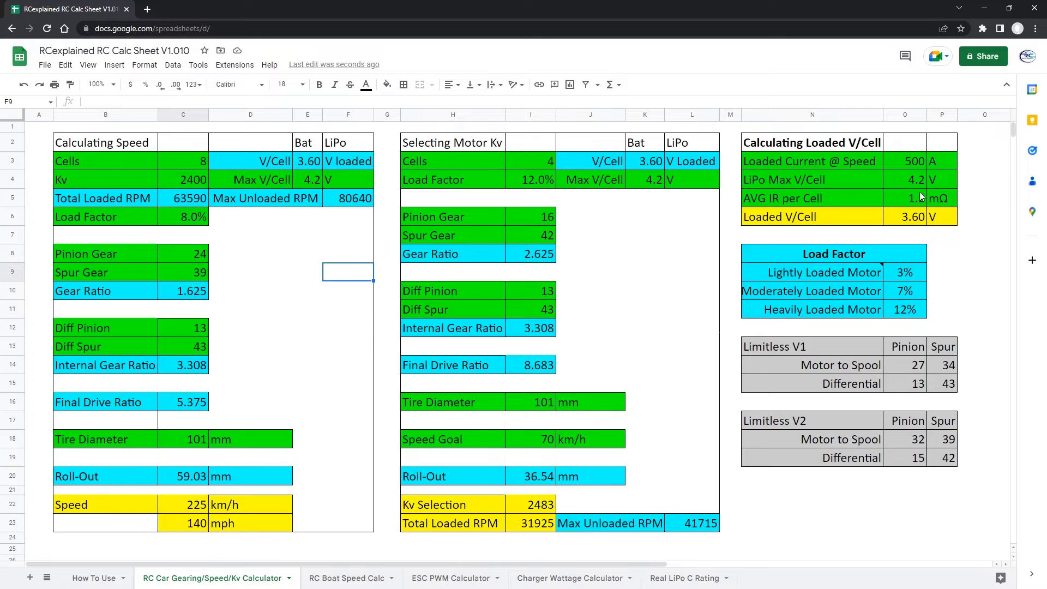
pyautogui.click(197, 221)
pyautogui.write('12')
pyautogui.press('Return')
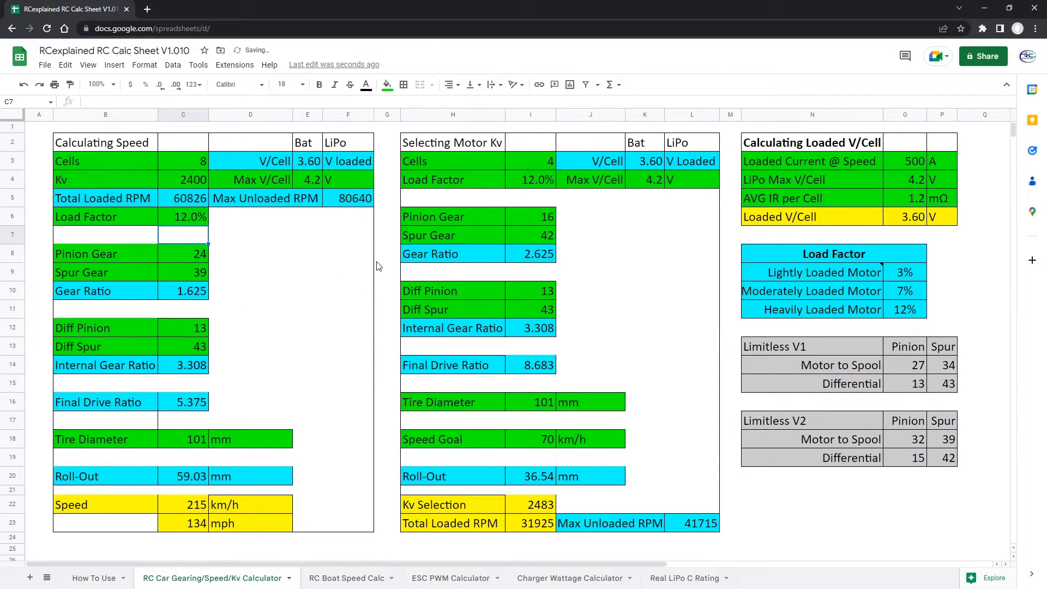
pyautogui.click(255, 275)
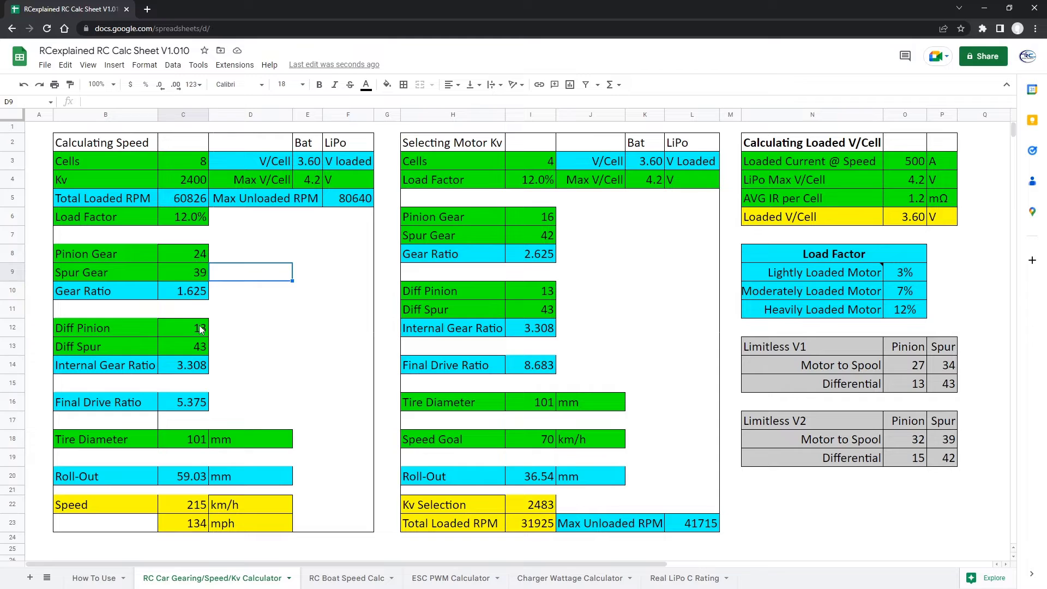
# Step: Set the differential gearing to a 15-tooth diff pinion and 42-tooth diff spur
pyautogui.click(178, 328)
pyautogui.write('15')
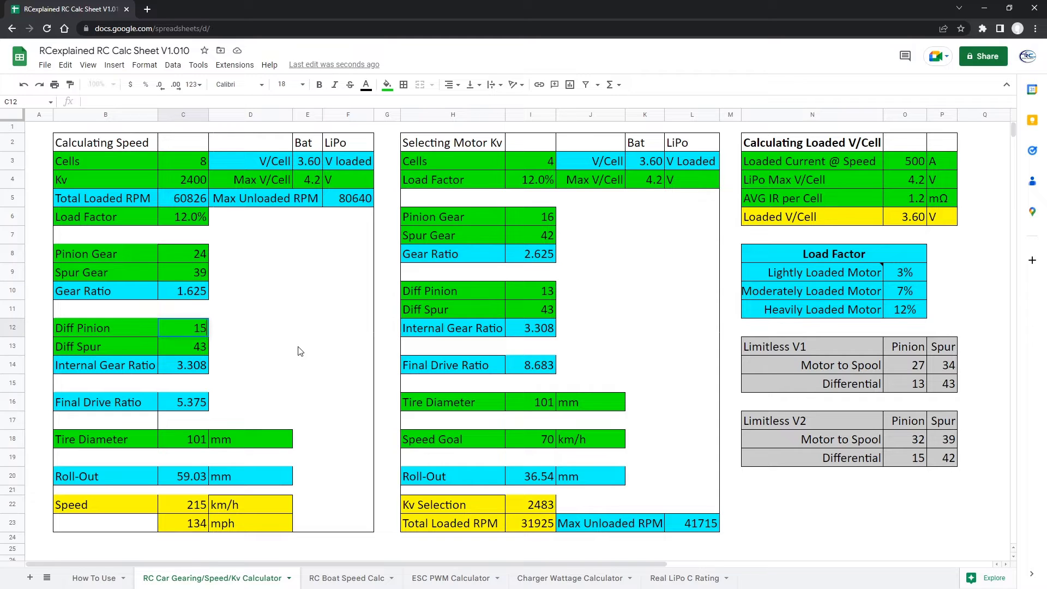
pyautogui.press('Return')
pyautogui.write('42')
pyautogui.press('Up')
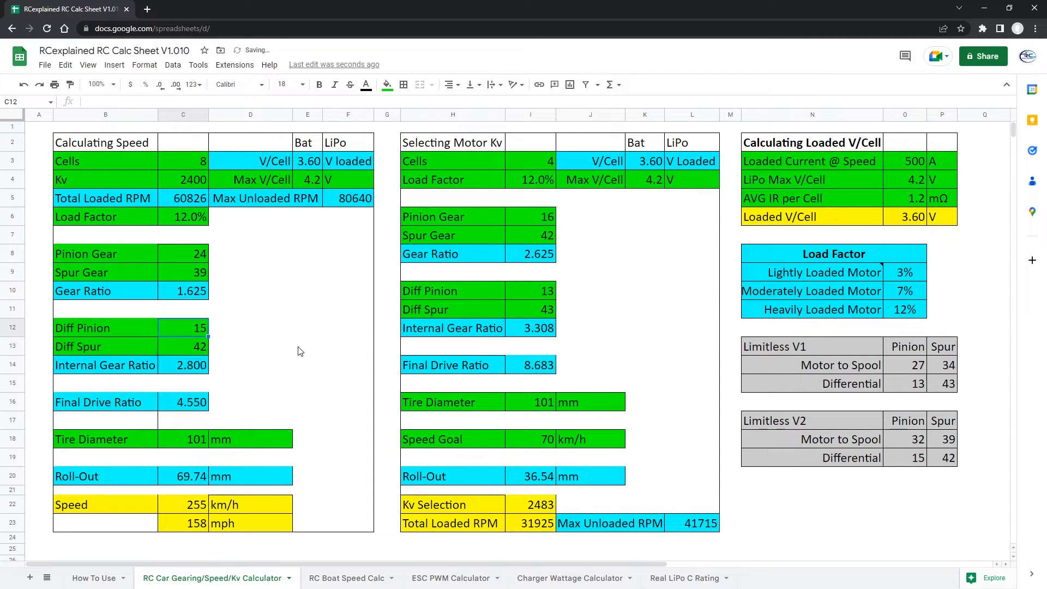
# Step: Change the Pinion Gear to 32, giving a 3.413 final drive and 211 mph
pyautogui.press('Up')
pyautogui.press('Up')
pyautogui.press('Up')
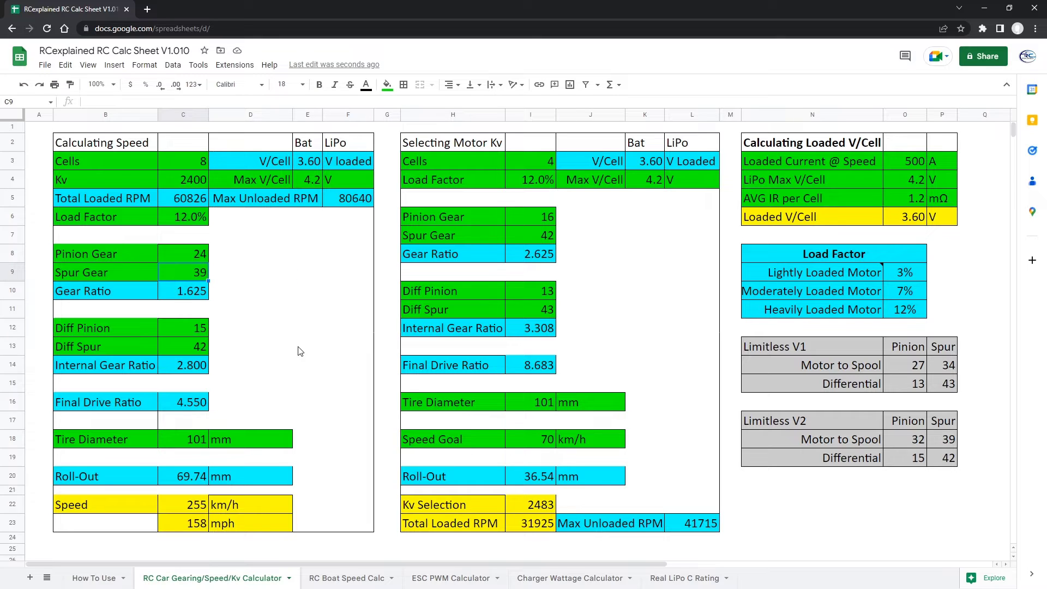
pyautogui.press('Up')
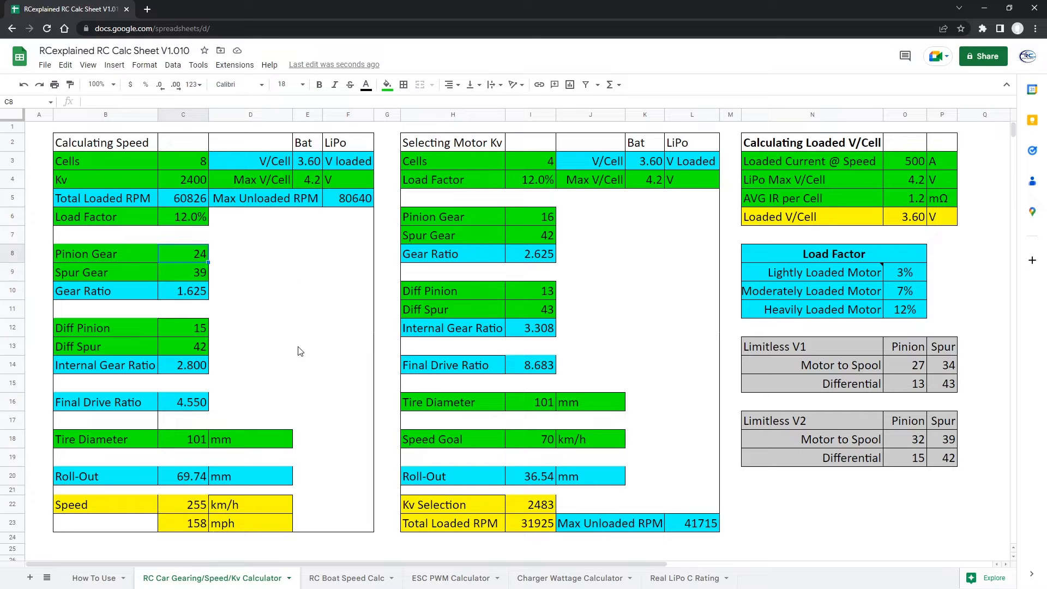
pyautogui.write('32')
pyautogui.press('Return')
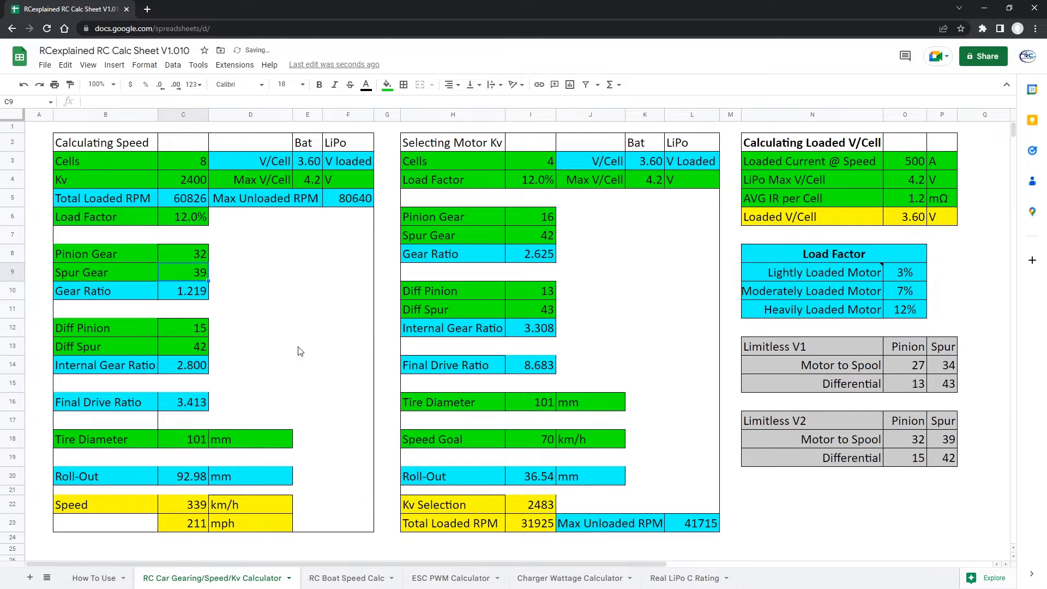
pyautogui.click(229, 259)
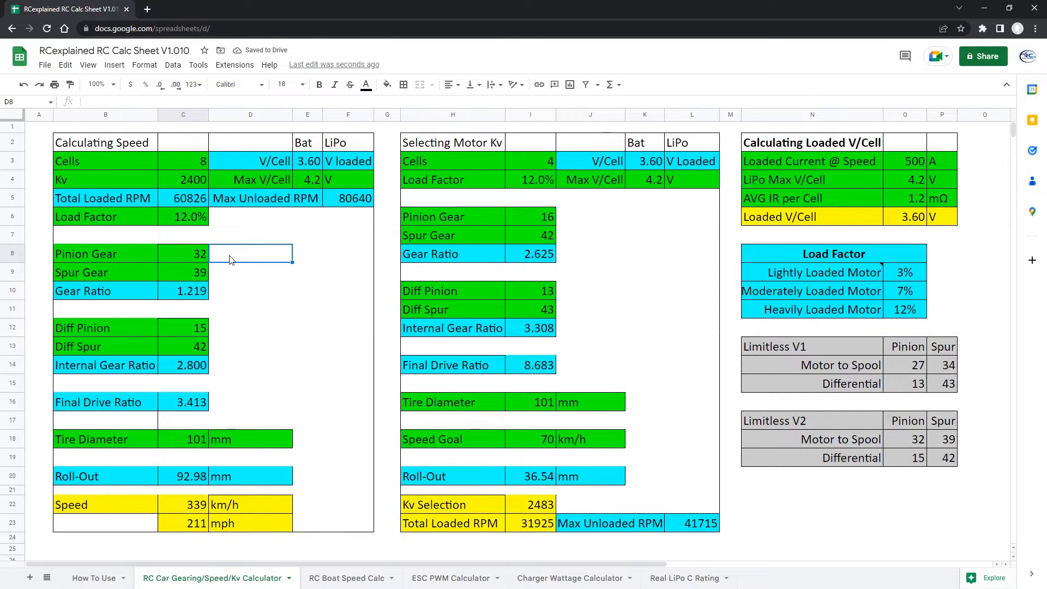
pyautogui.click(187, 260)
pyautogui.click(191, 270)
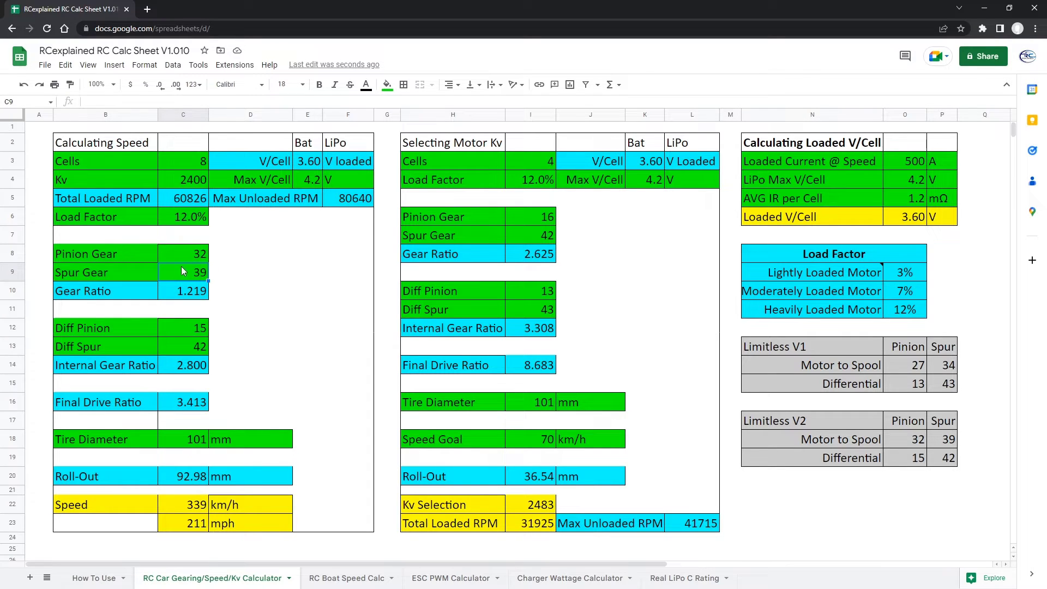
pyautogui.click(265, 308)
pyautogui.click(194, 527)
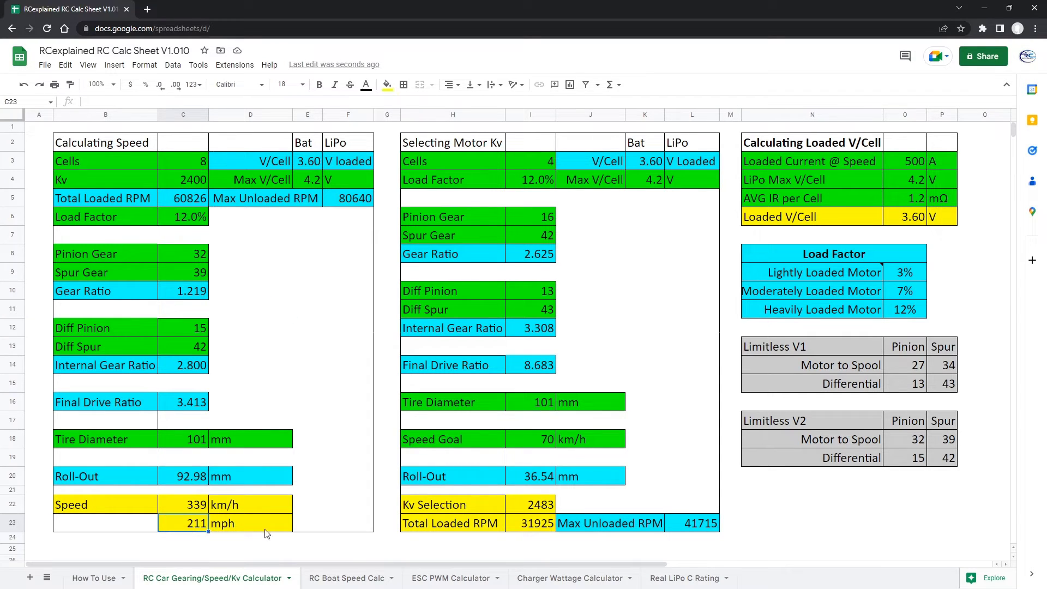
pyautogui.click(264, 234)
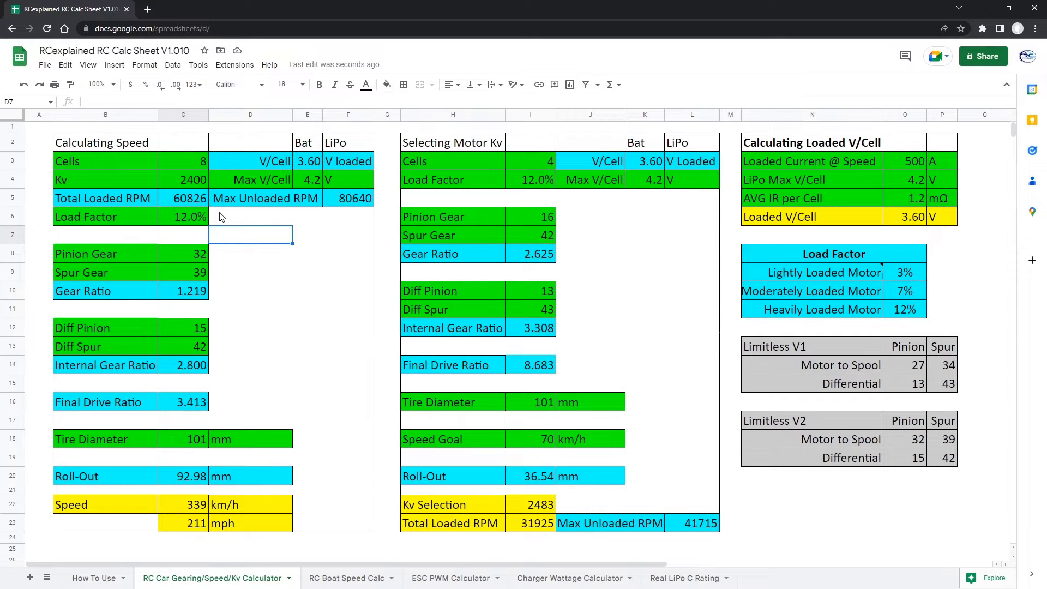
pyautogui.click(174, 179)
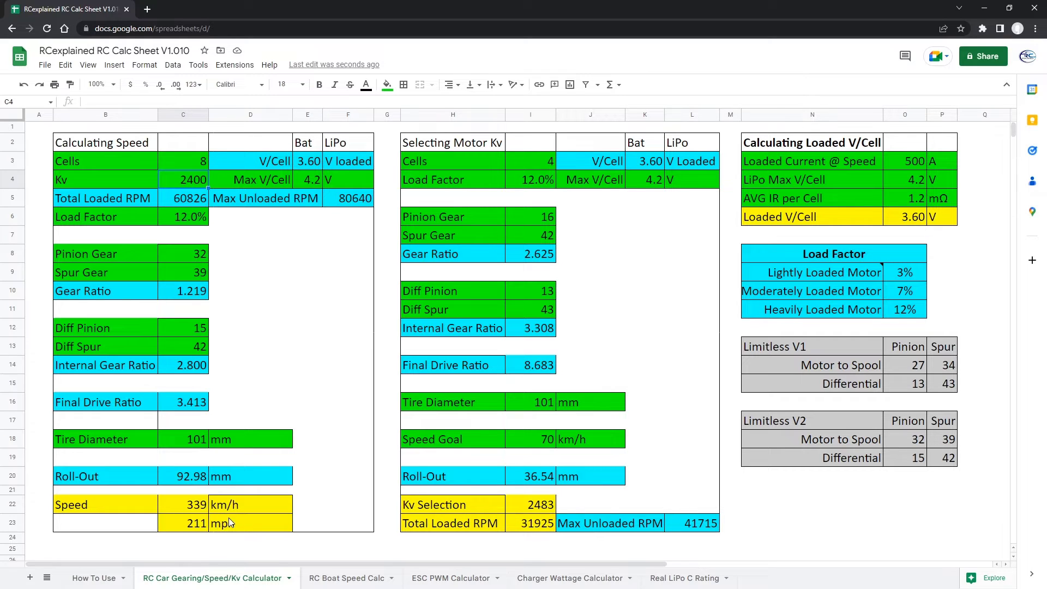
pyautogui.click(136, 525)
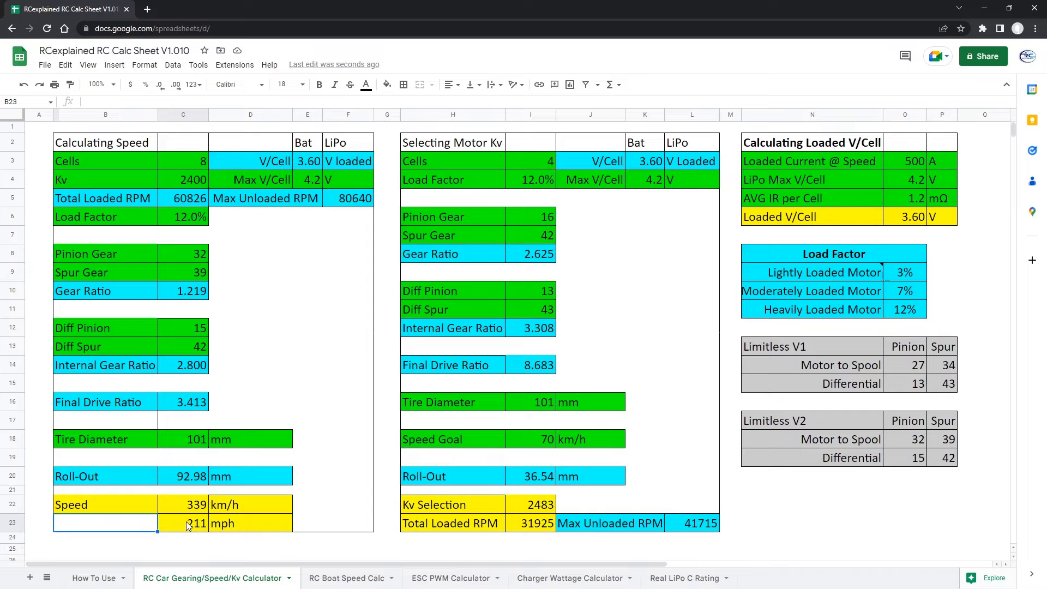
pyautogui.moveTo(118, 529); pyautogui.dragTo(243, 502)
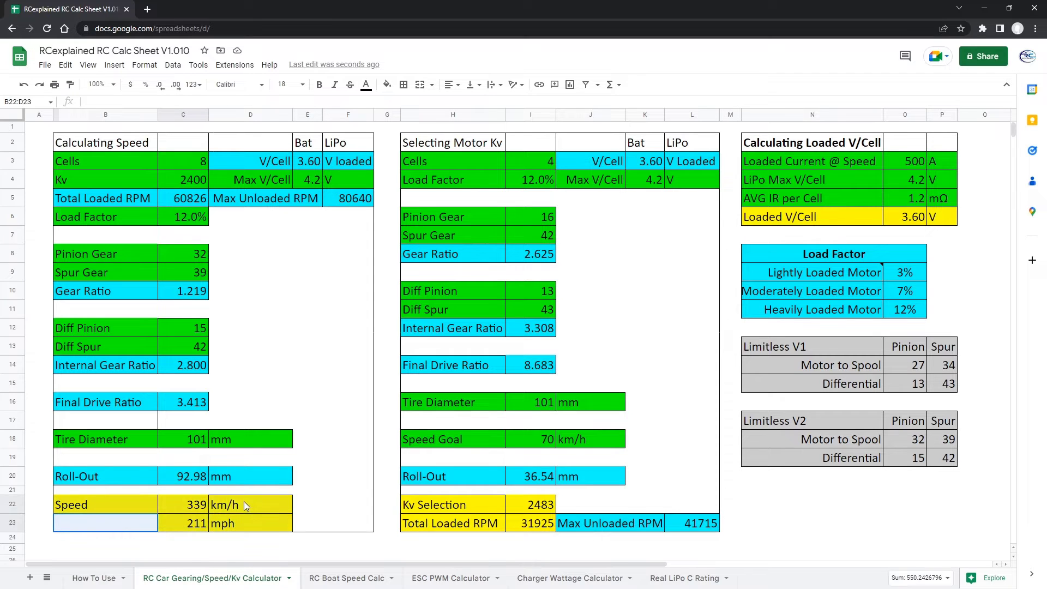
pyautogui.click(193, 525)
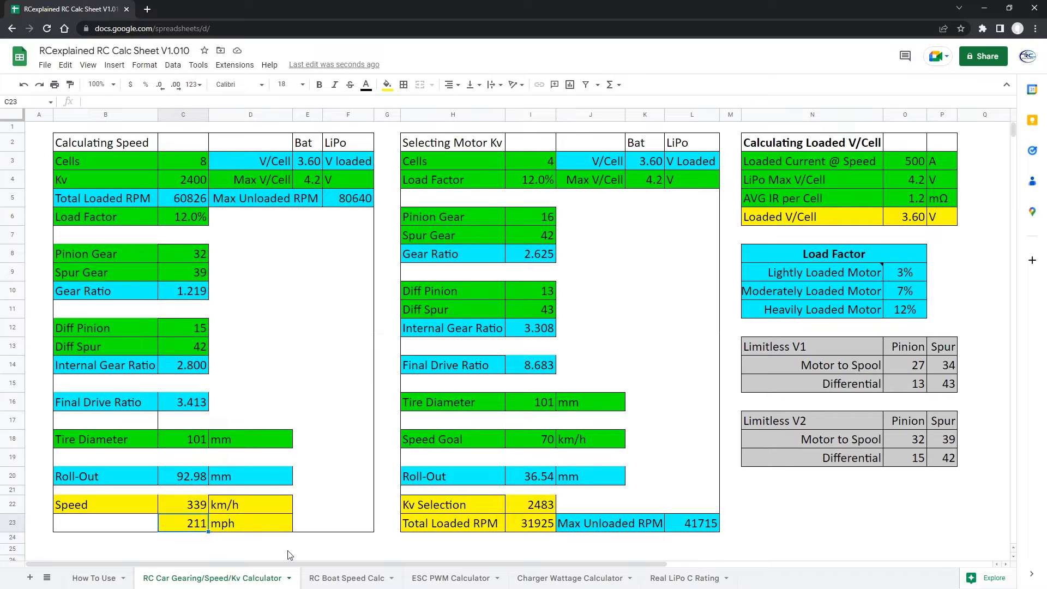
pyautogui.click(320, 526)
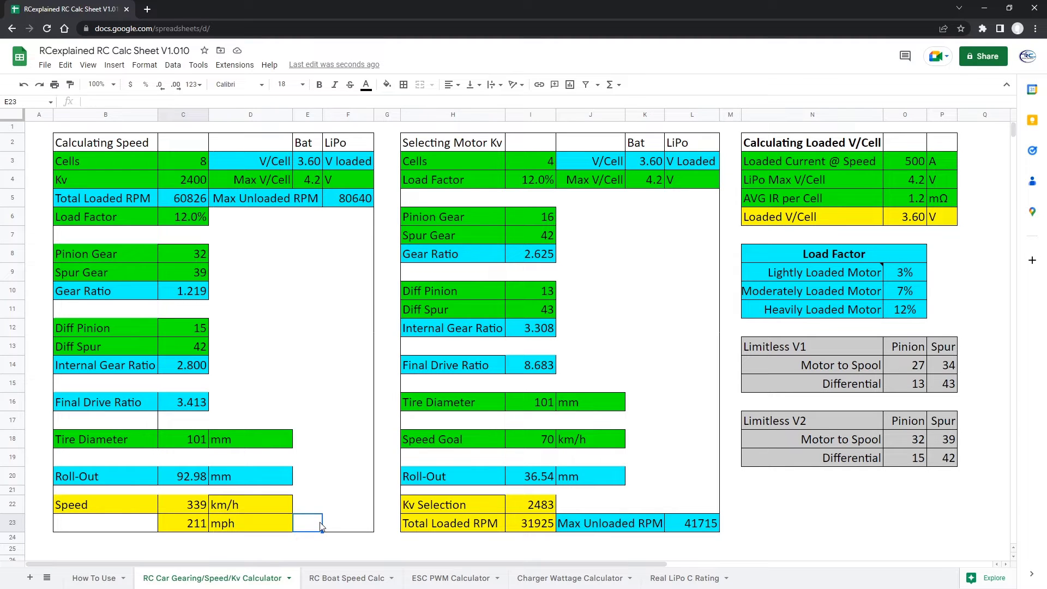
pyautogui.moveTo(172, 502); pyautogui.dragTo(344, 521)
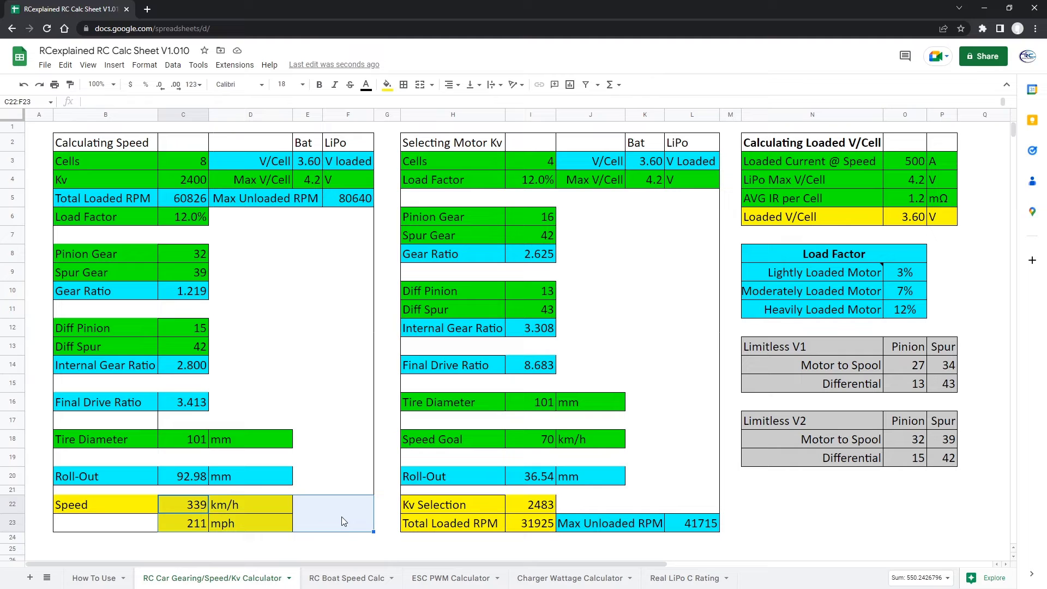
pyautogui.click(328, 510)
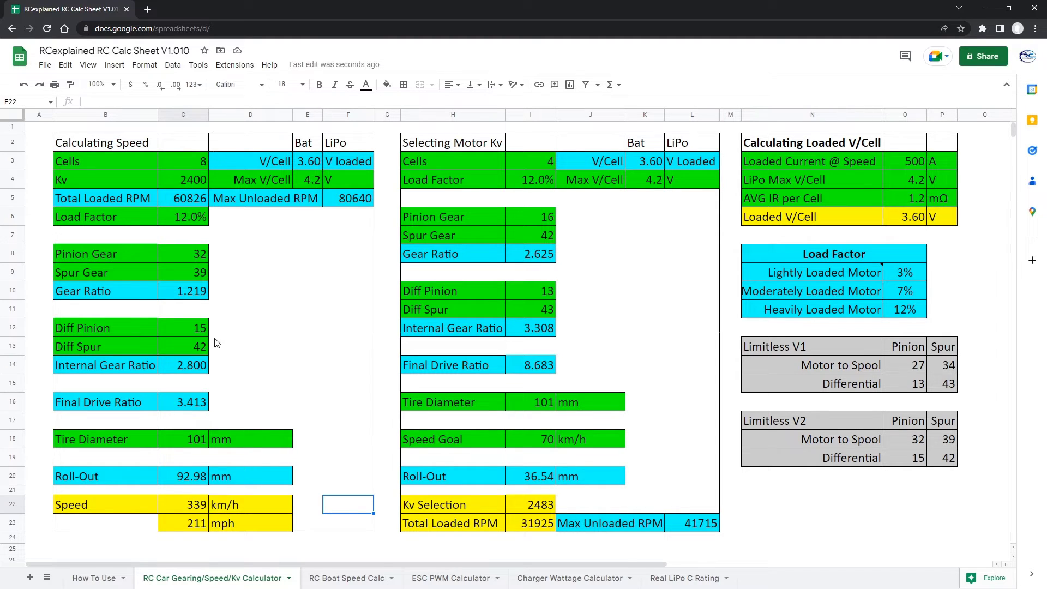
pyautogui.hotkey('ctrl', 'z')
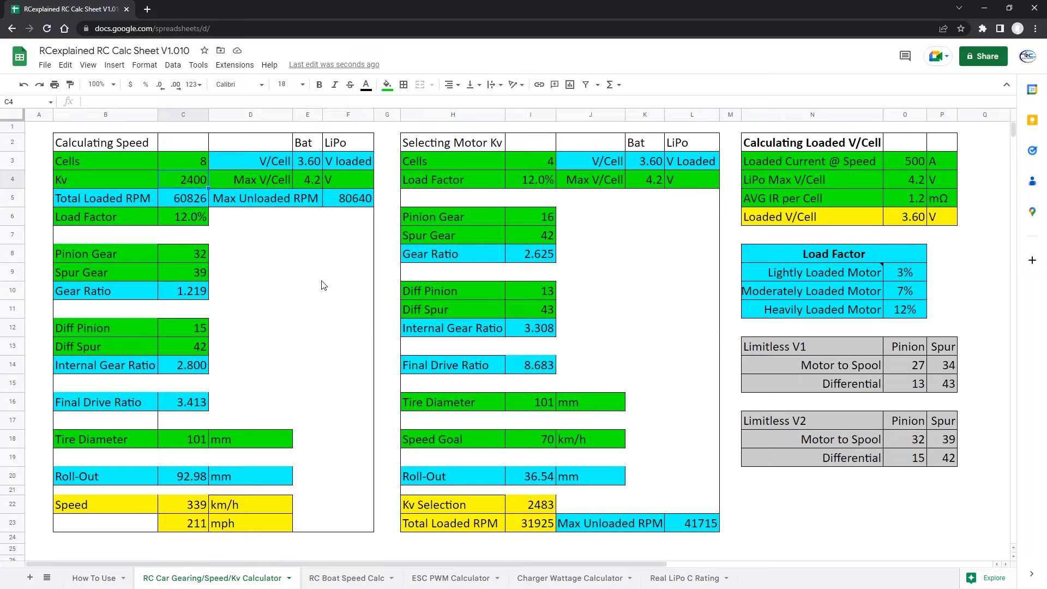
# Step: Lower motor Kv to 1650 and review the resulting 233 km/h (145 mph) speed
pyautogui.write('1650')
pyautogui.press('Up')
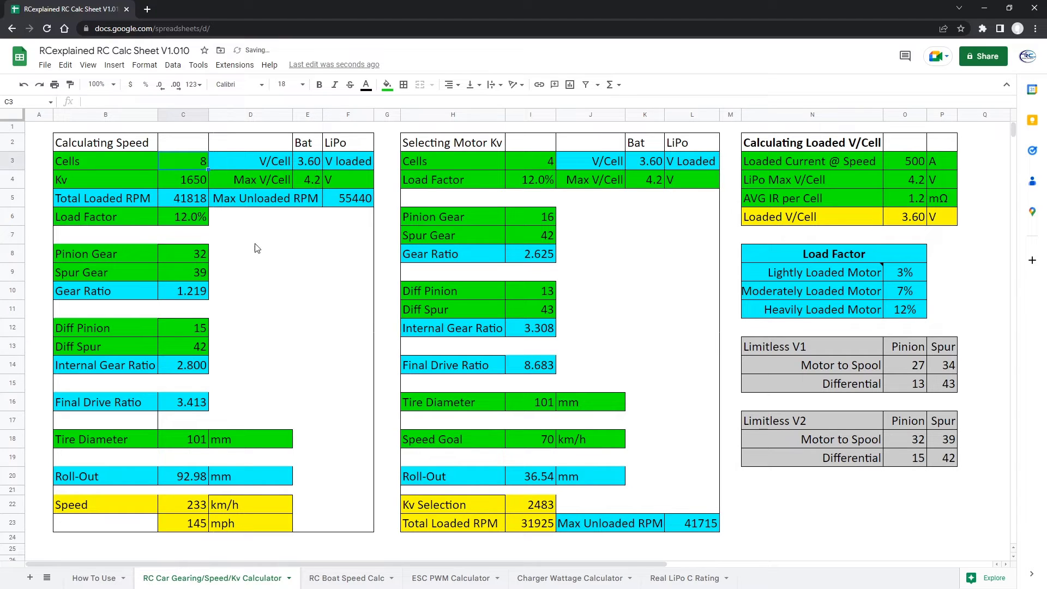
pyautogui.click(261, 347)
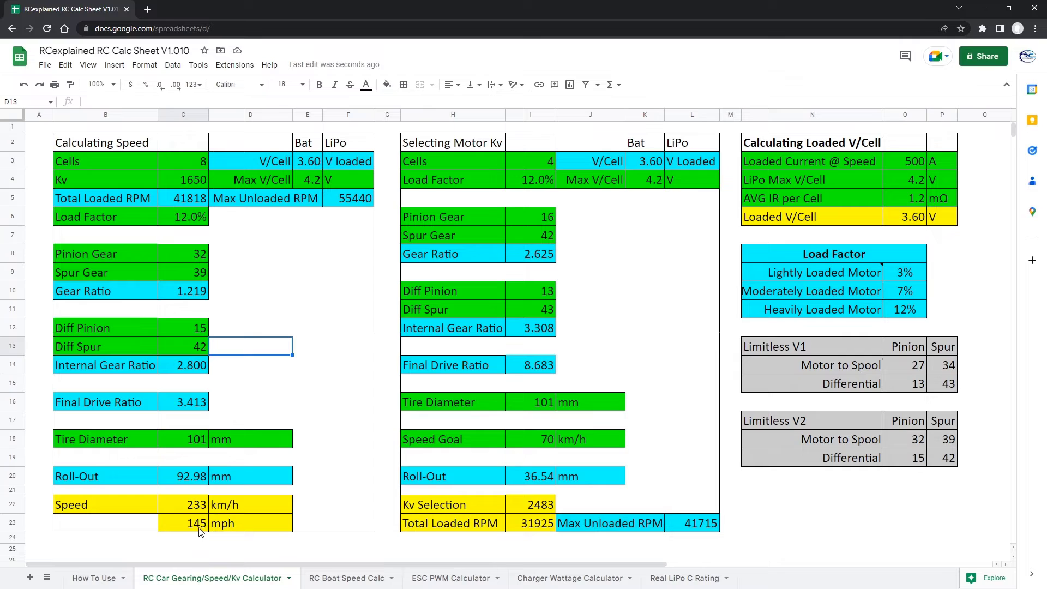
pyautogui.click(327, 517)
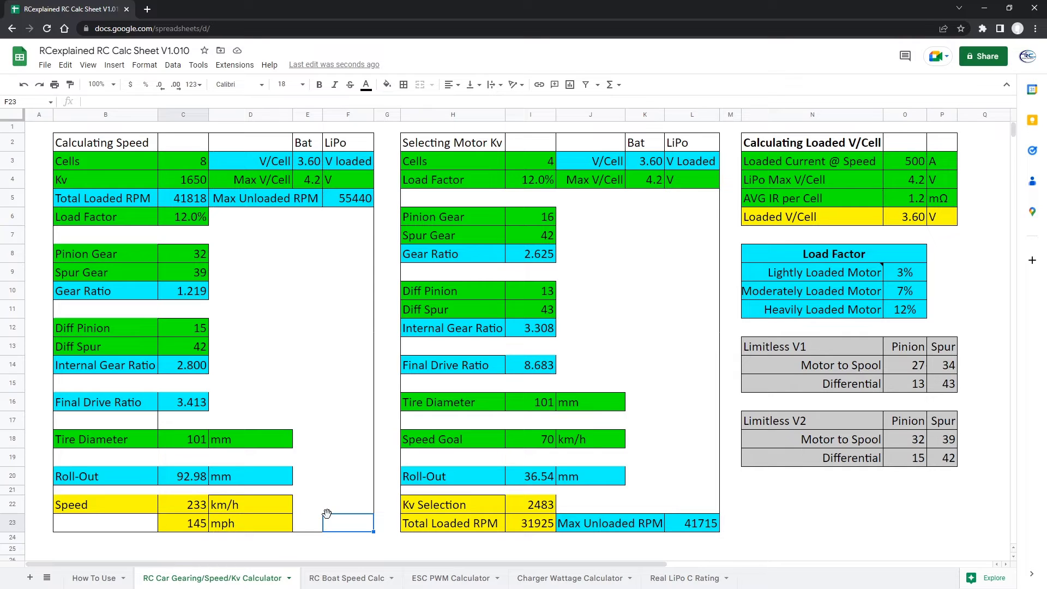
pyautogui.click(310, 463)
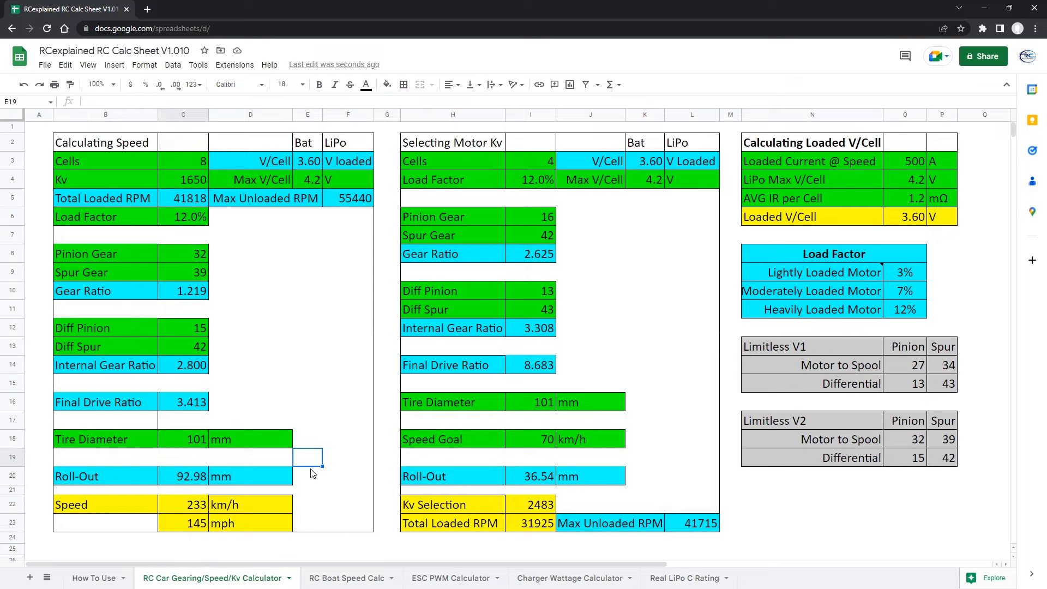
pyautogui.click(315, 524)
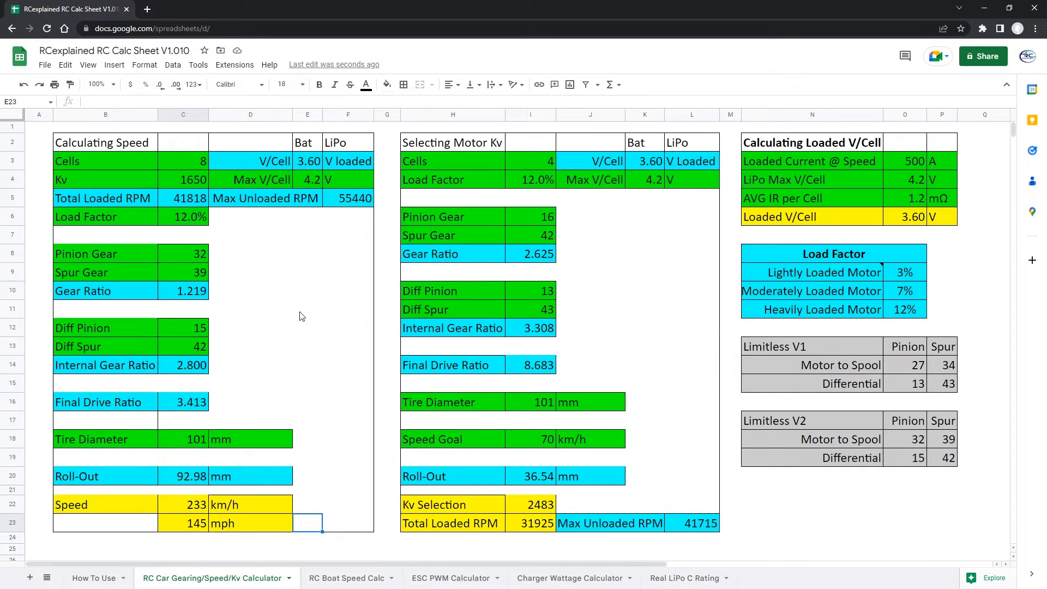
pyautogui.click(345, 523)
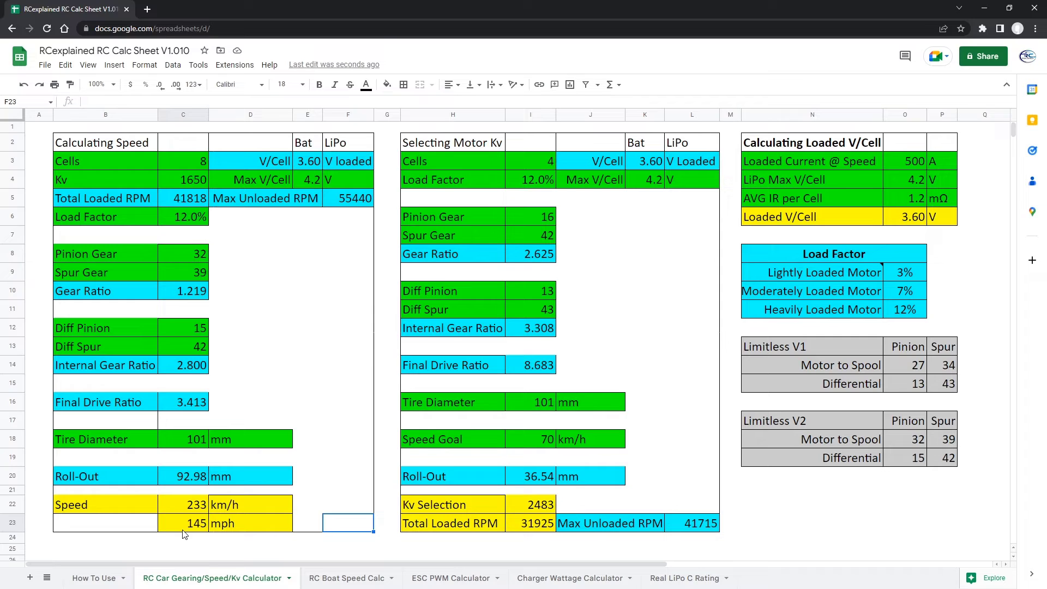
pyautogui.click(316, 385)
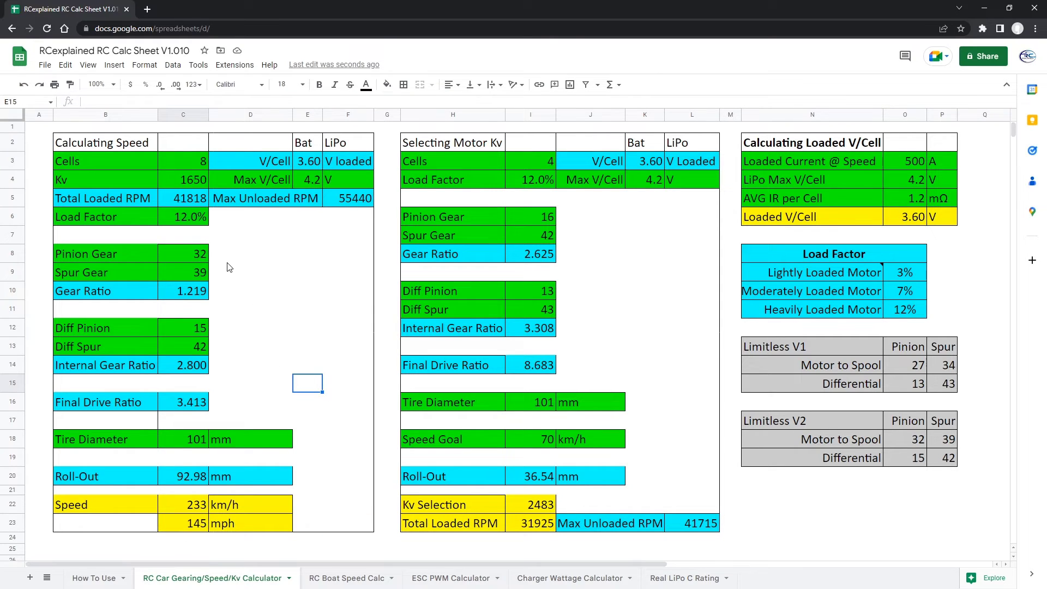
# Step: Highlight the gearing input rows, then return to the motor Kv value
pyautogui.moveTo(228, 261); pyautogui.dragTo(245, 344)
pyautogui.click(245, 346)
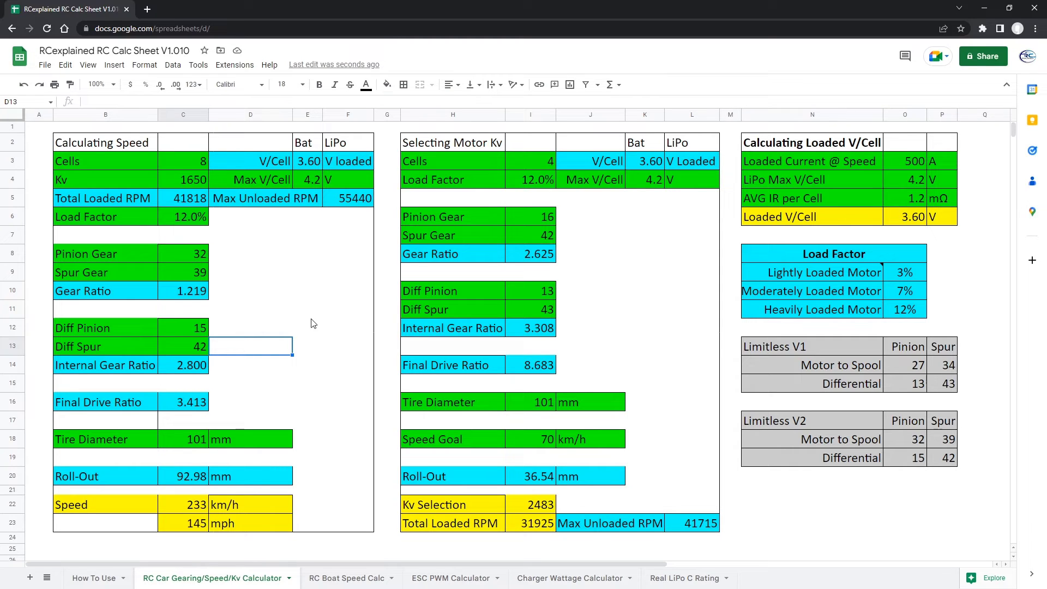
pyautogui.click(280, 279)
pyautogui.click(199, 180)
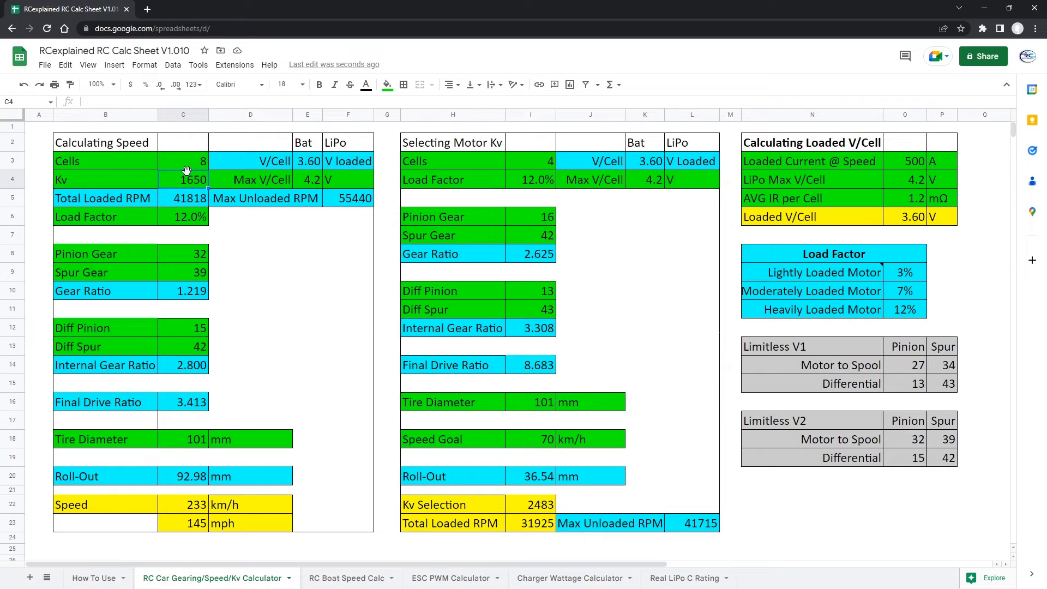
# Step: Set motor Kv to 1100 and try a 39-tooth pinion
pyautogui.write('1100')
pyautogui.click(188, 170)
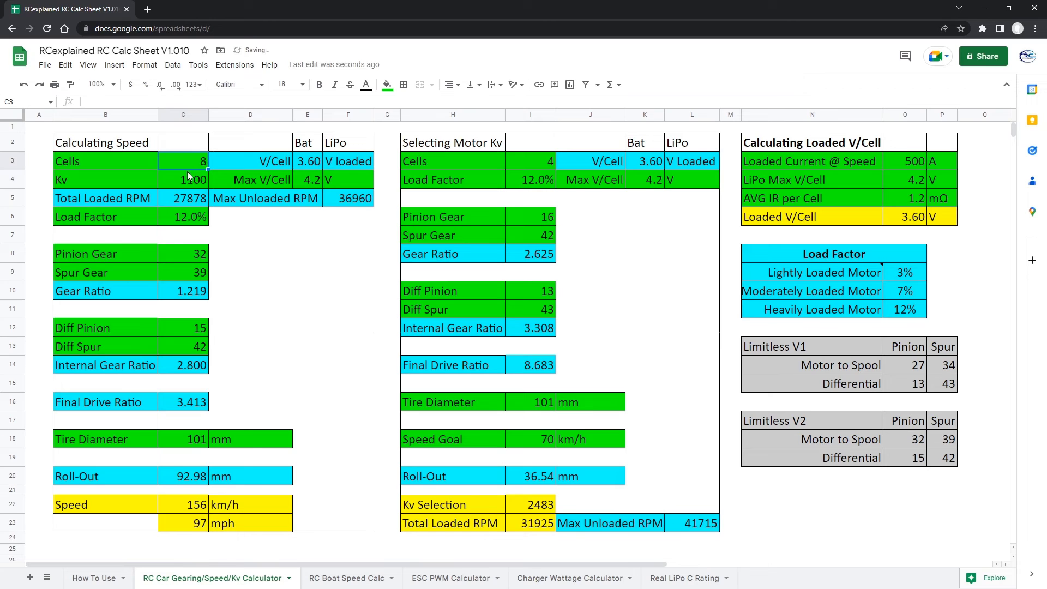
pyautogui.click(198, 259)
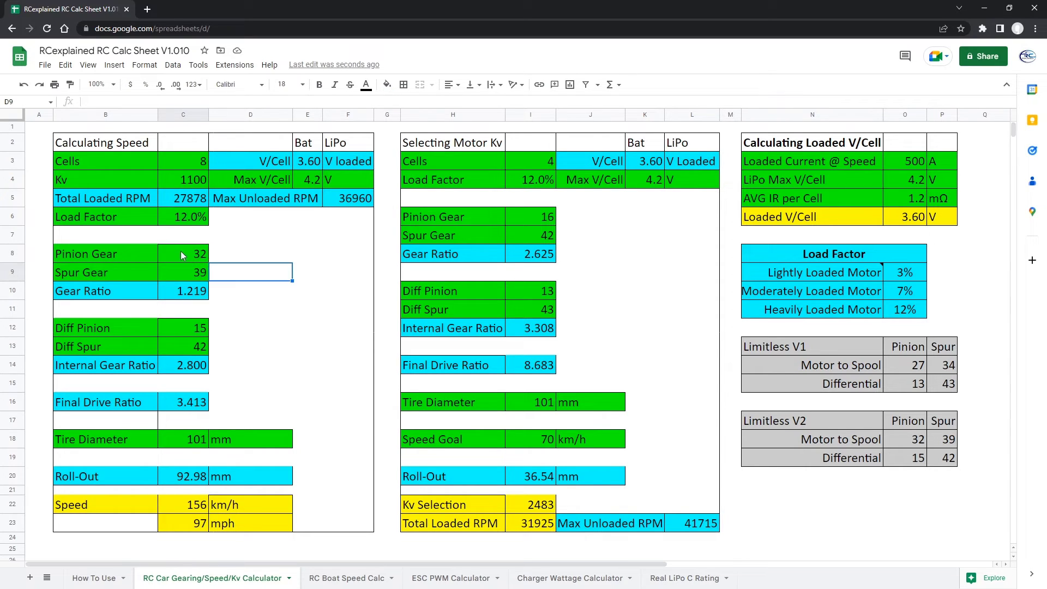
pyautogui.write('39')
pyautogui.press('Return')
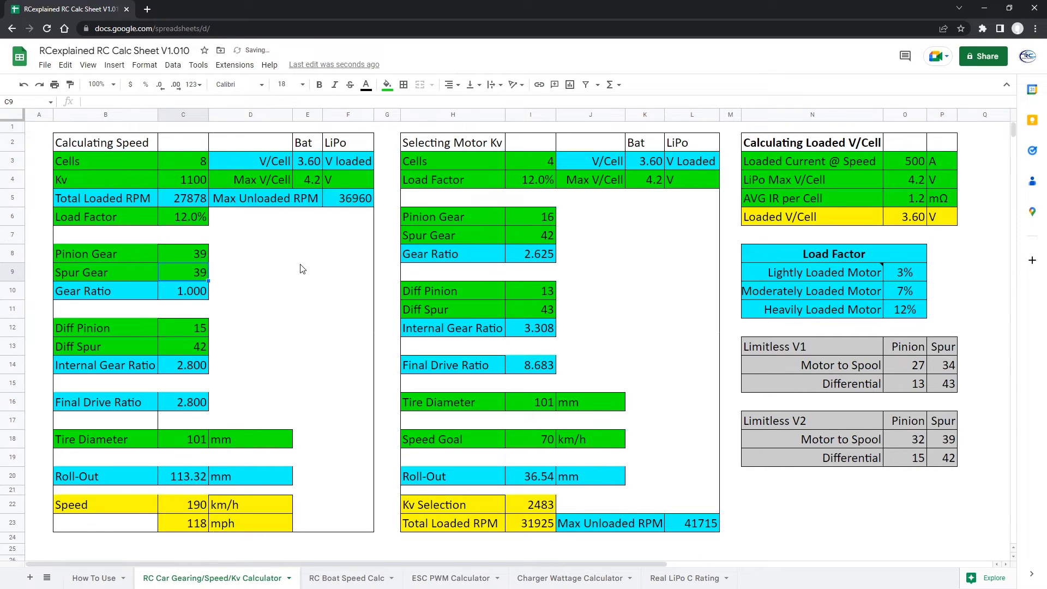
# Step: Raise the pinion to 42, then 43, giving a 2.540 final drive and 130 mph
pyautogui.press('Up')
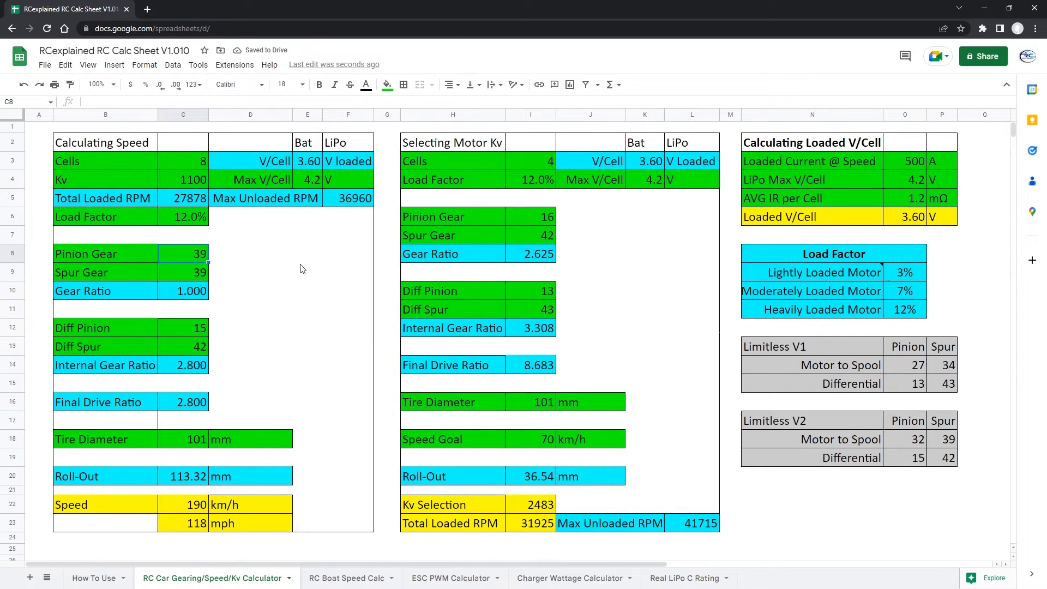
pyautogui.write('42')
pyautogui.press('Return')
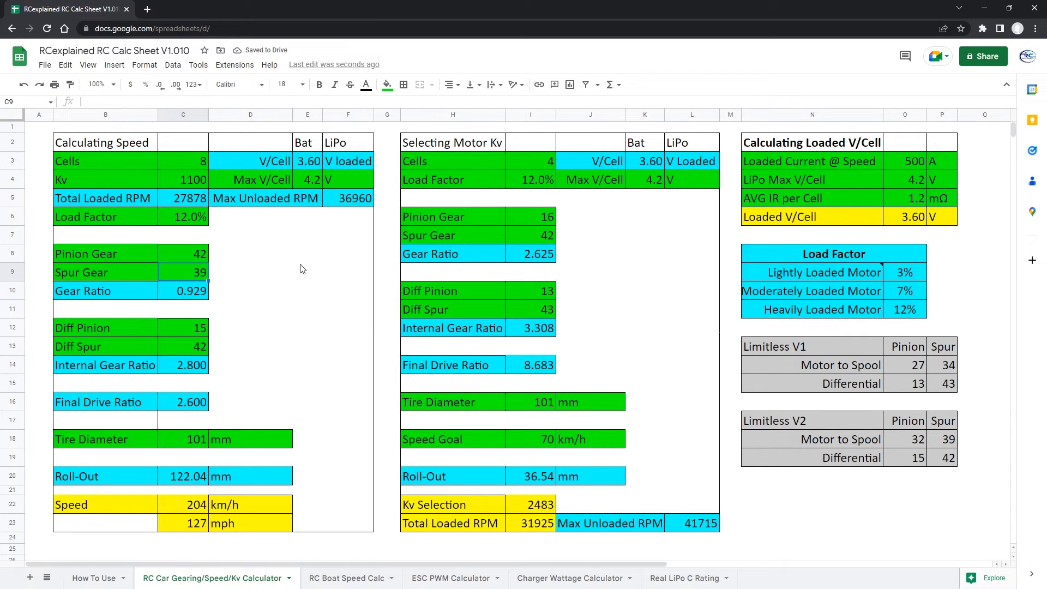
pyautogui.press('Up')
pyautogui.write('43')
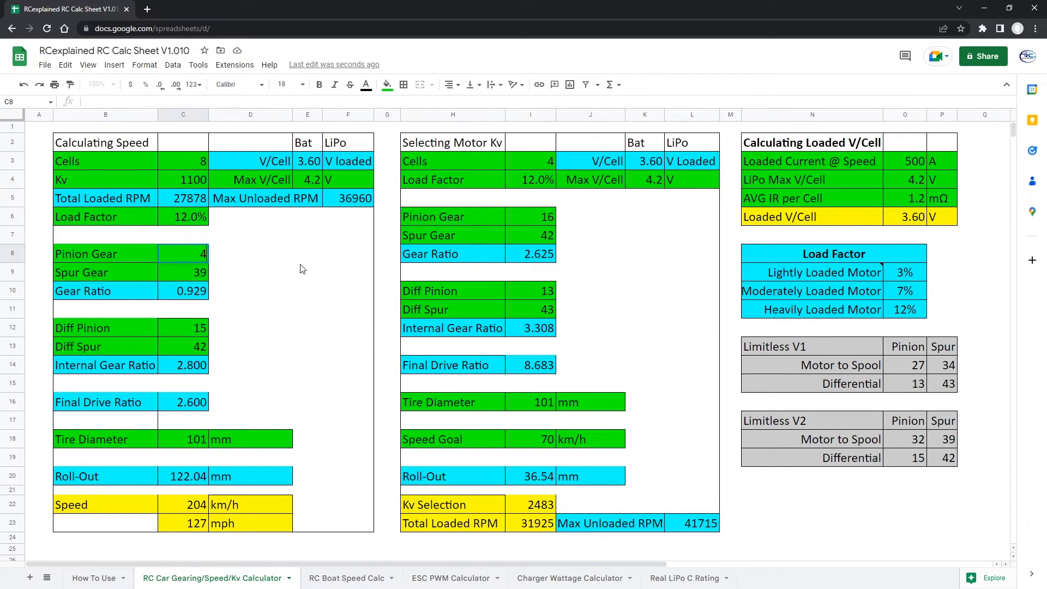
pyautogui.press('Return')
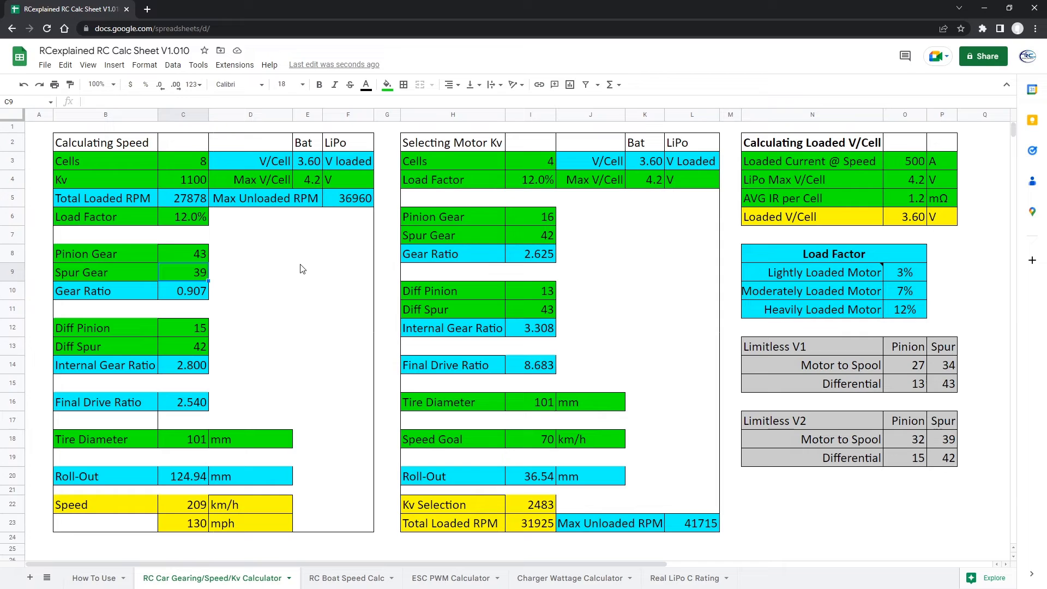
pyautogui.click(289, 272)
# Step: Set motor Kv back to 2400
pyautogui.click(194, 176)
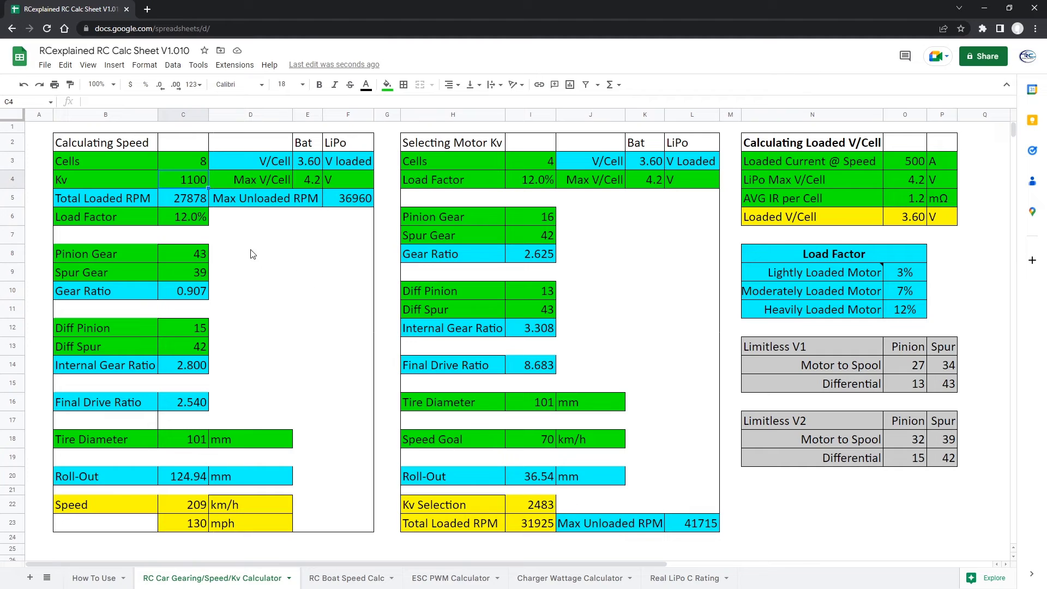
pyautogui.write('2400')
pyautogui.press('Up')
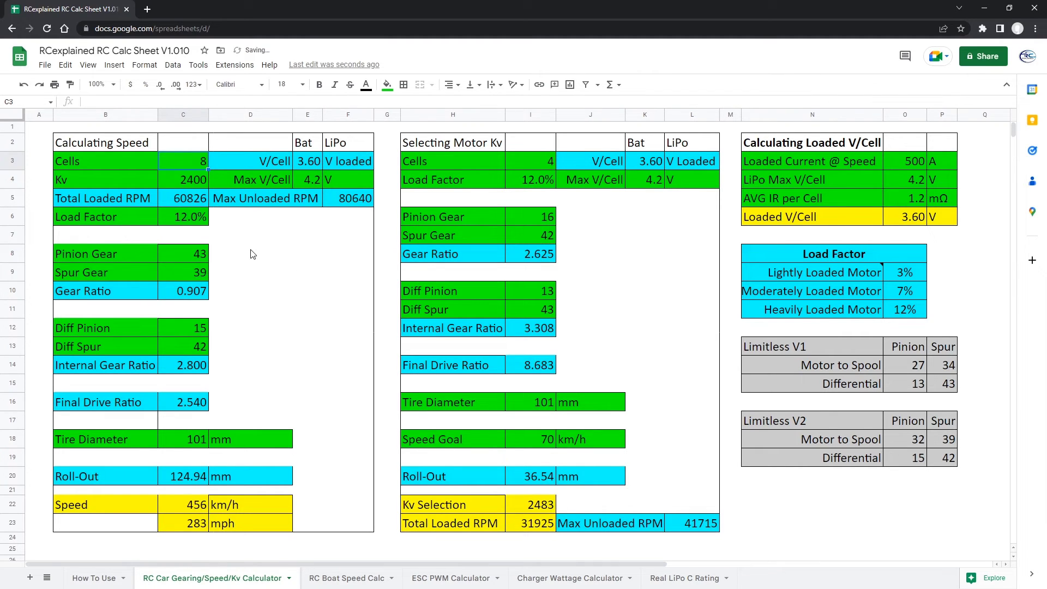
# Step: Try Spur Gear values of 44, then 48
pyautogui.press('Down')
pyautogui.press('Down')
pyautogui.press('Down')
pyautogui.press('Down')
pyautogui.press('Down')
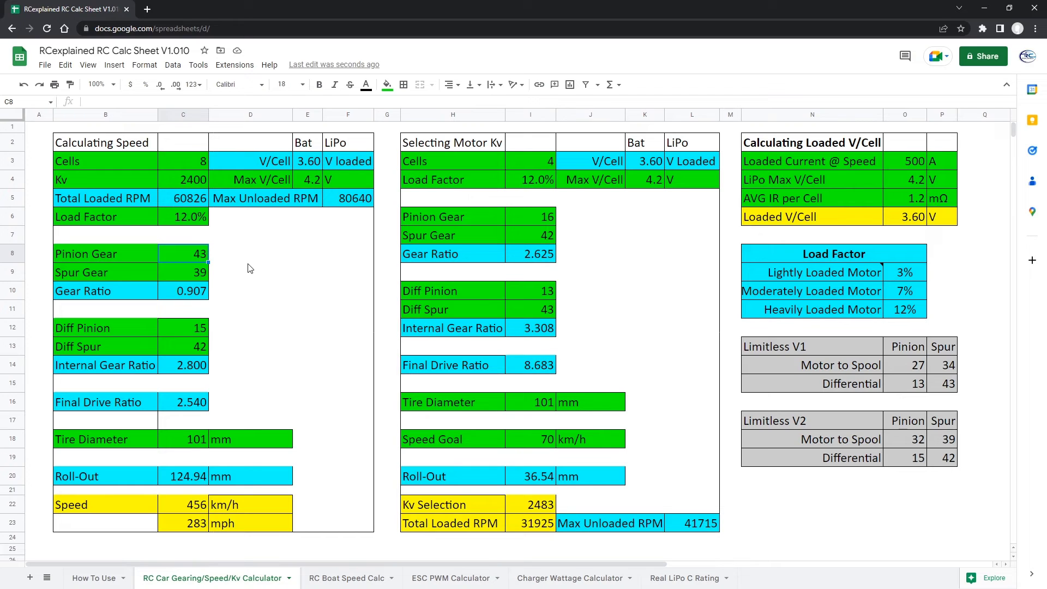
pyautogui.press('Down')
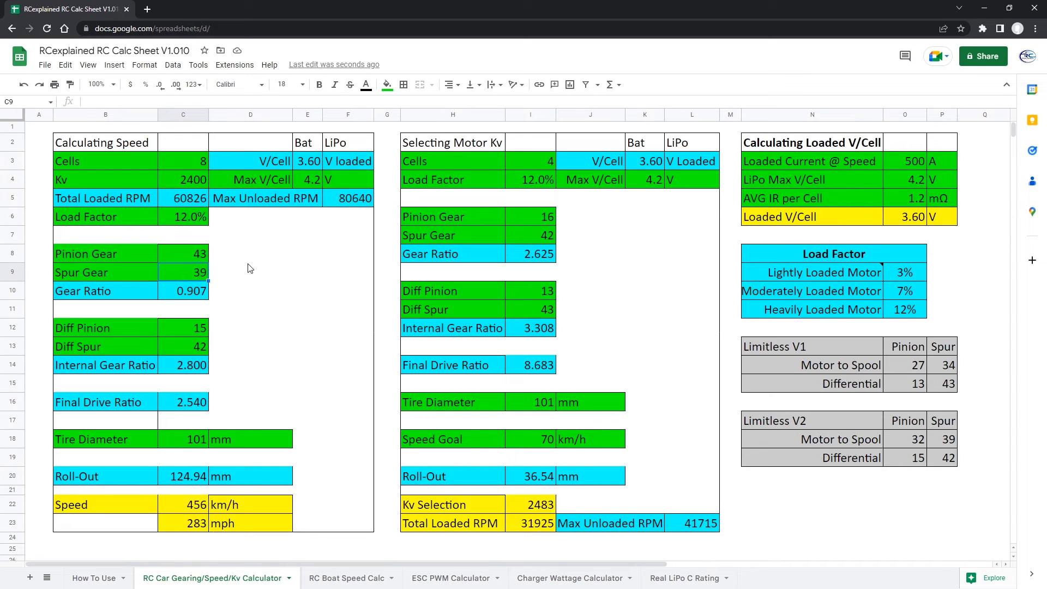
pyautogui.write('44')
pyautogui.press('Return')
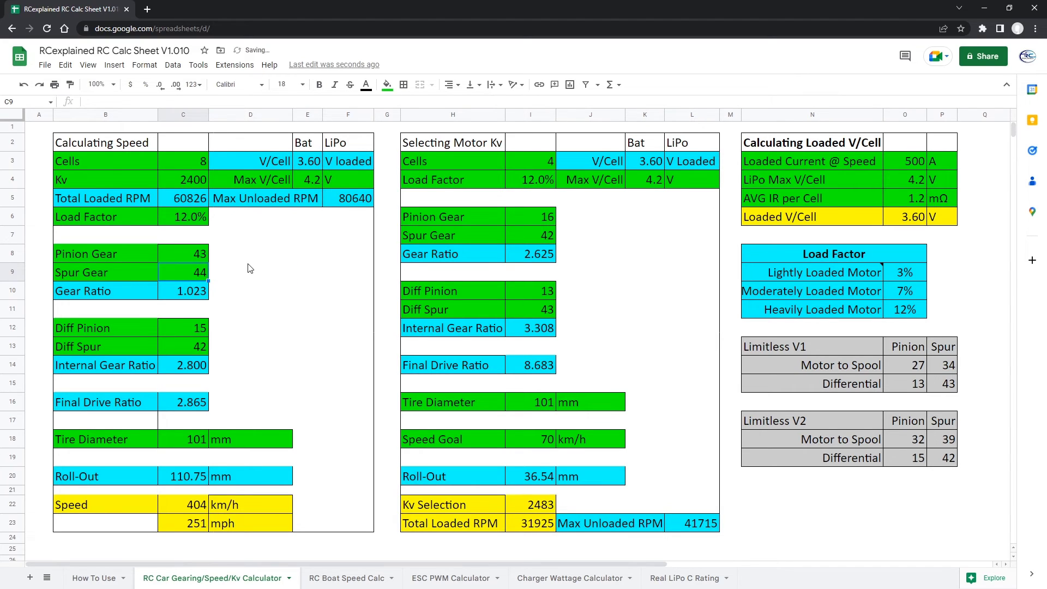
pyautogui.write('48')
pyautogui.press('Up')
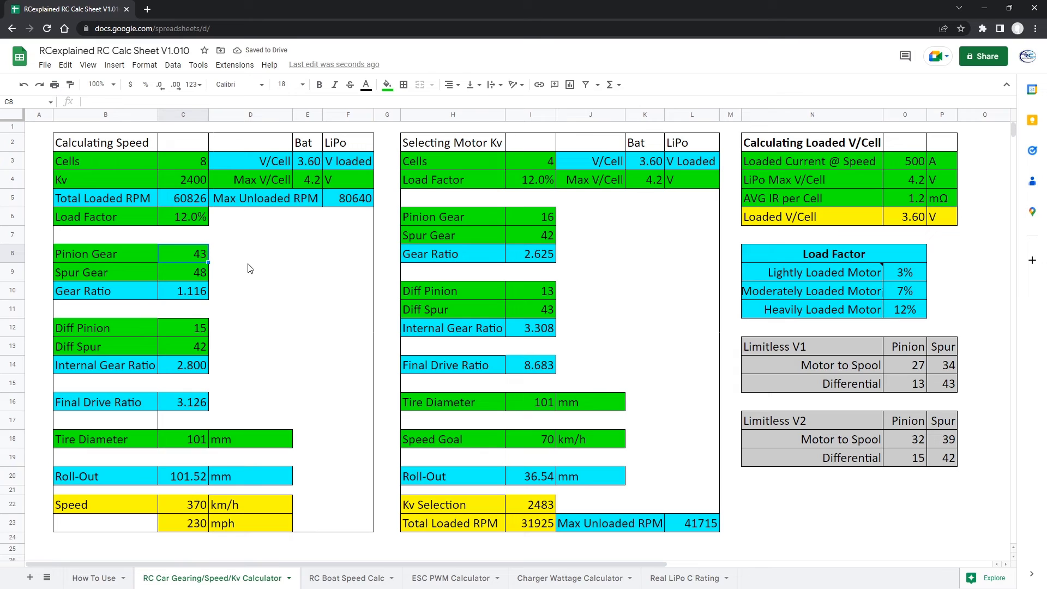
pyautogui.click(201, 270)
# Step: Set the spur to 49 and pinion to 21, checking the 110 mph result
pyautogui.write('49')
pyautogui.press('Up')
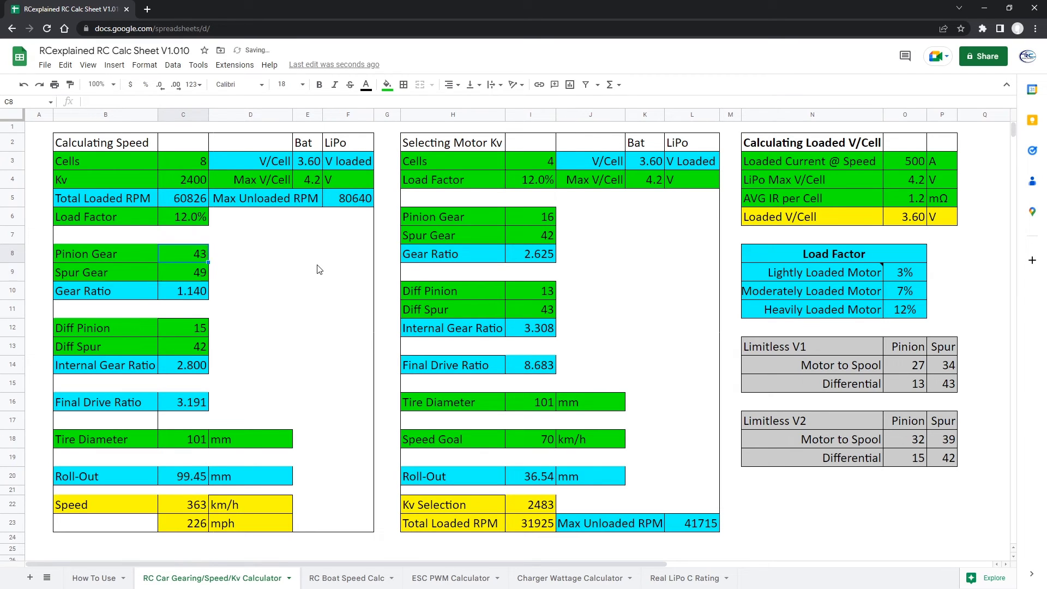
pyautogui.write('21')
pyautogui.press('Return')
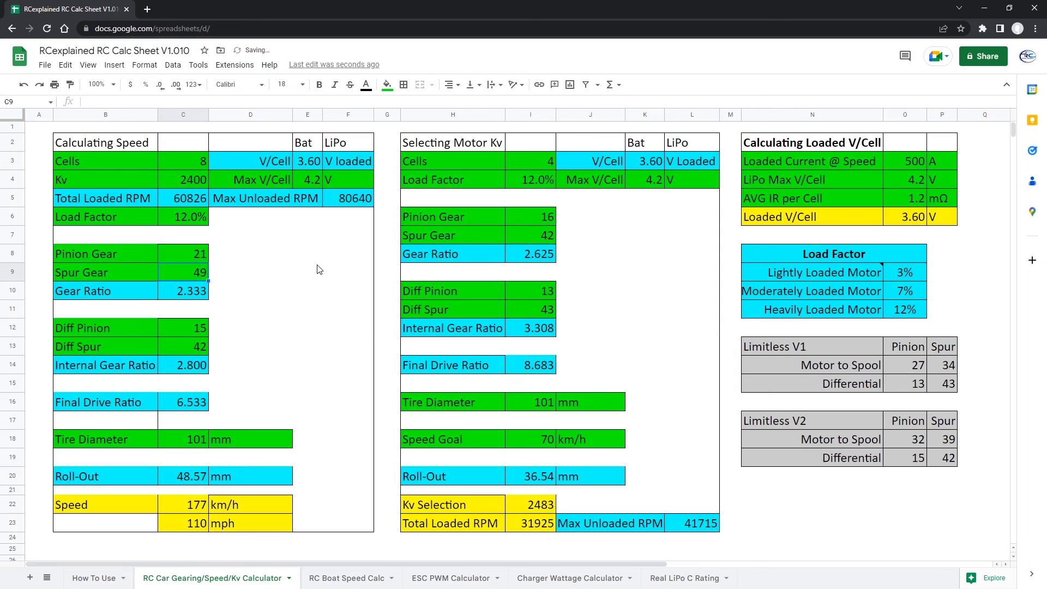
pyautogui.click(174, 525)
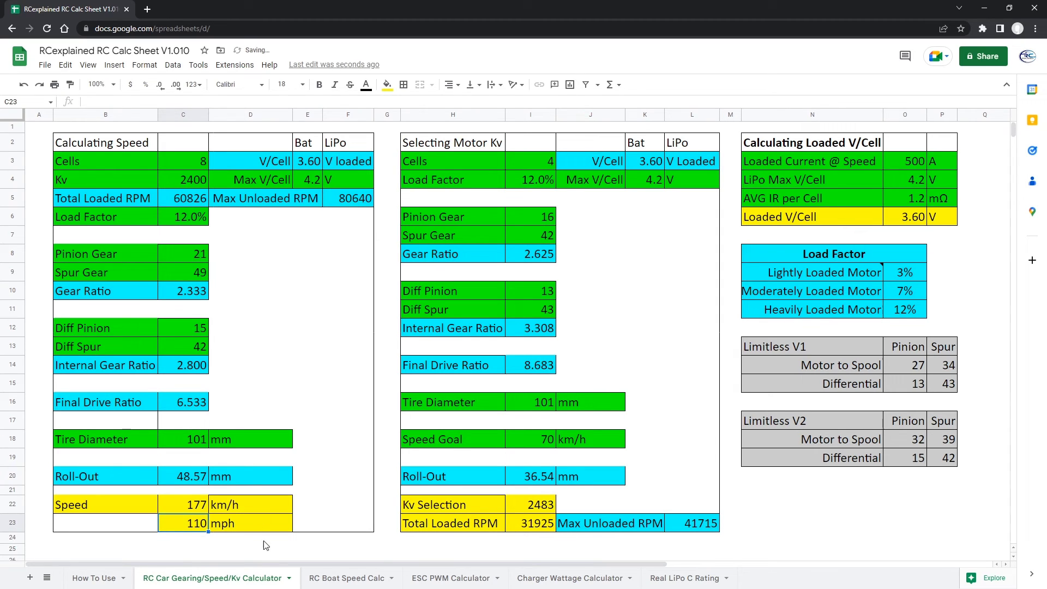
pyautogui.click(185, 255)
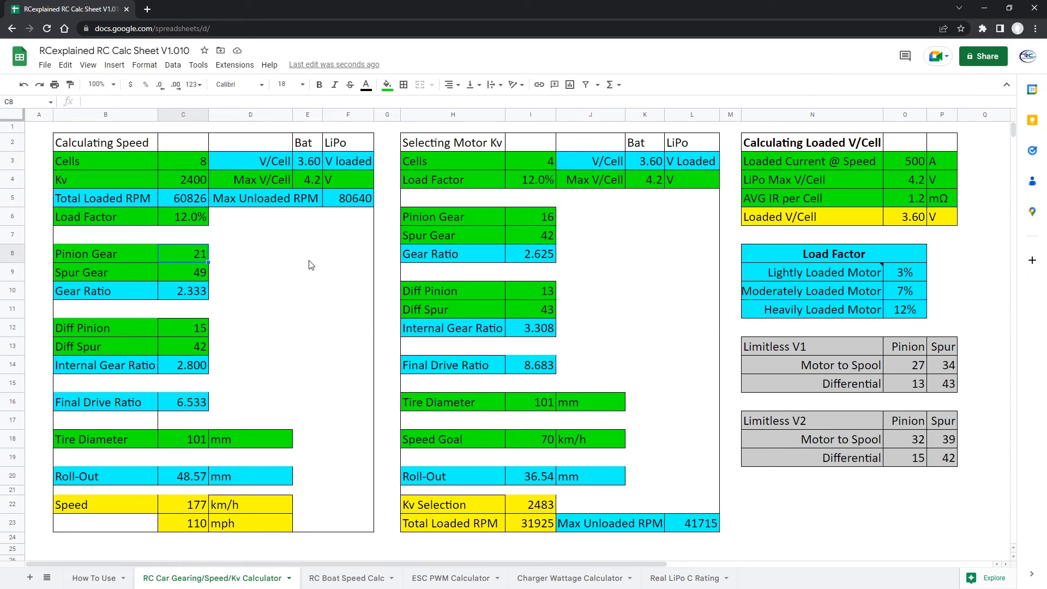
# Step: Step the Pinion Gear through 22, 23 and 24
pyautogui.write('22')
pyautogui.press('Return')
pyautogui.press('Up')
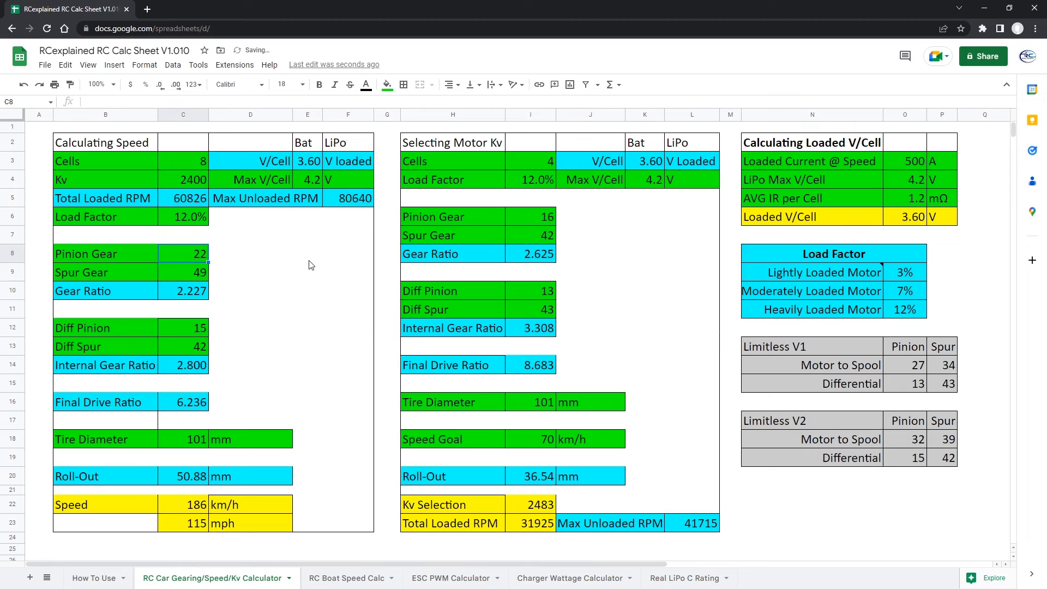
pyautogui.write('23')
pyautogui.press('Return')
pyautogui.press('Up')
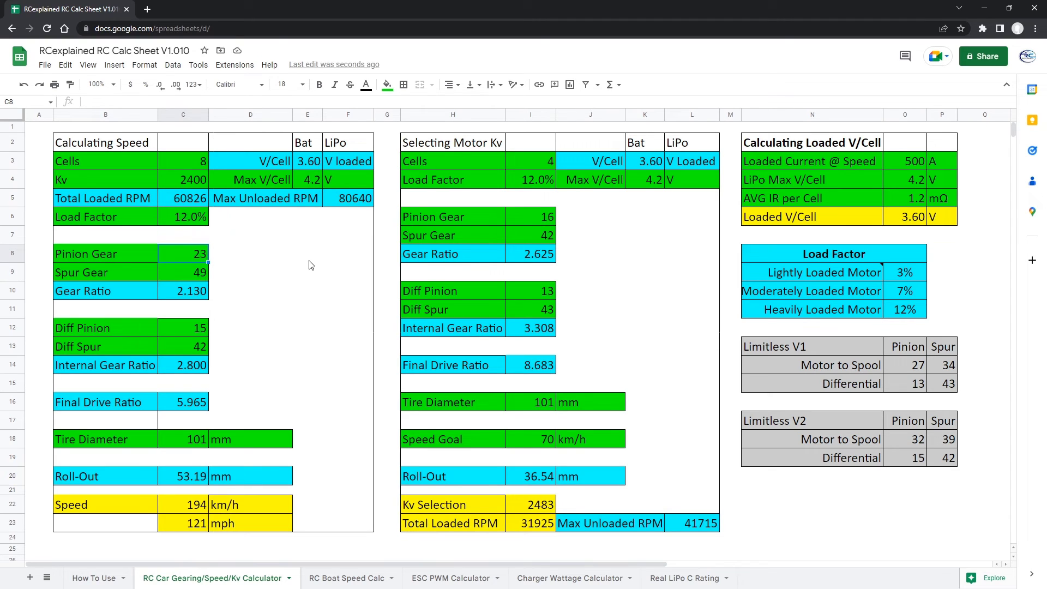
pyautogui.press('Return')
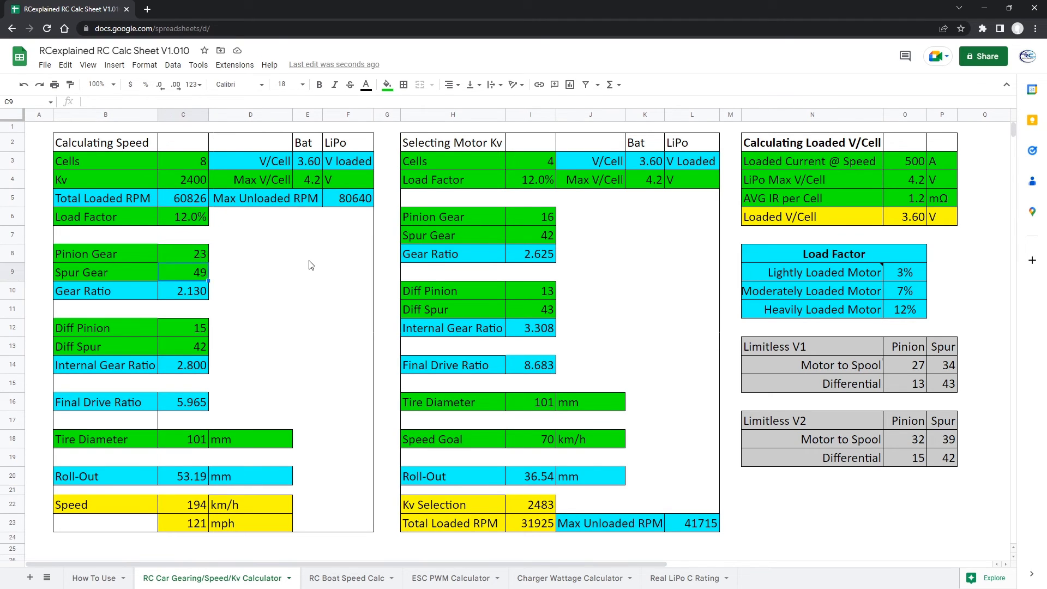
pyautogui.press('Up')
pyautogui.write('24')
pyautogui.press('Return')
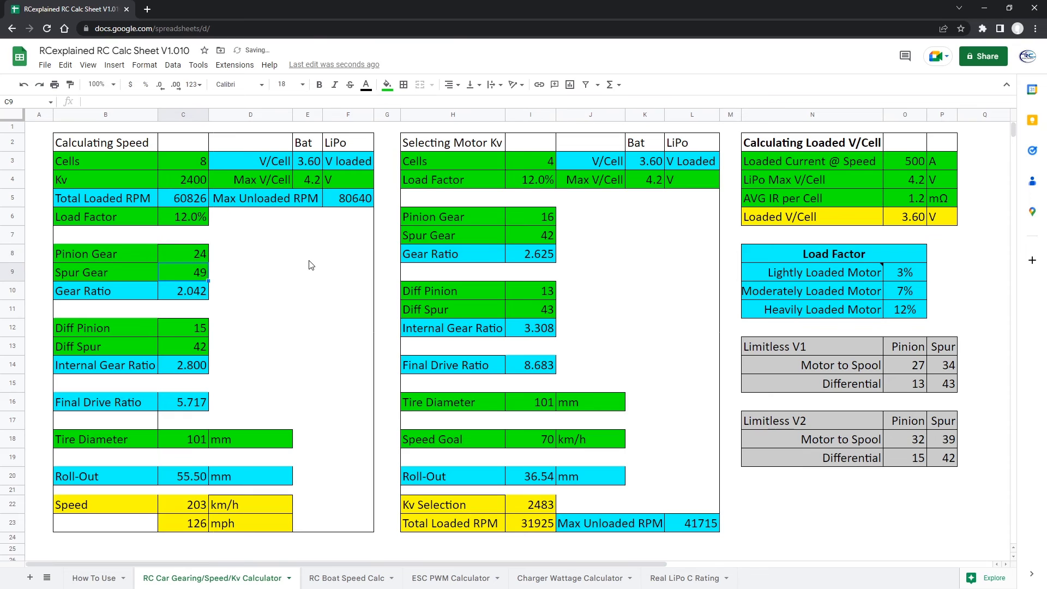
pyautogui.press('Up')
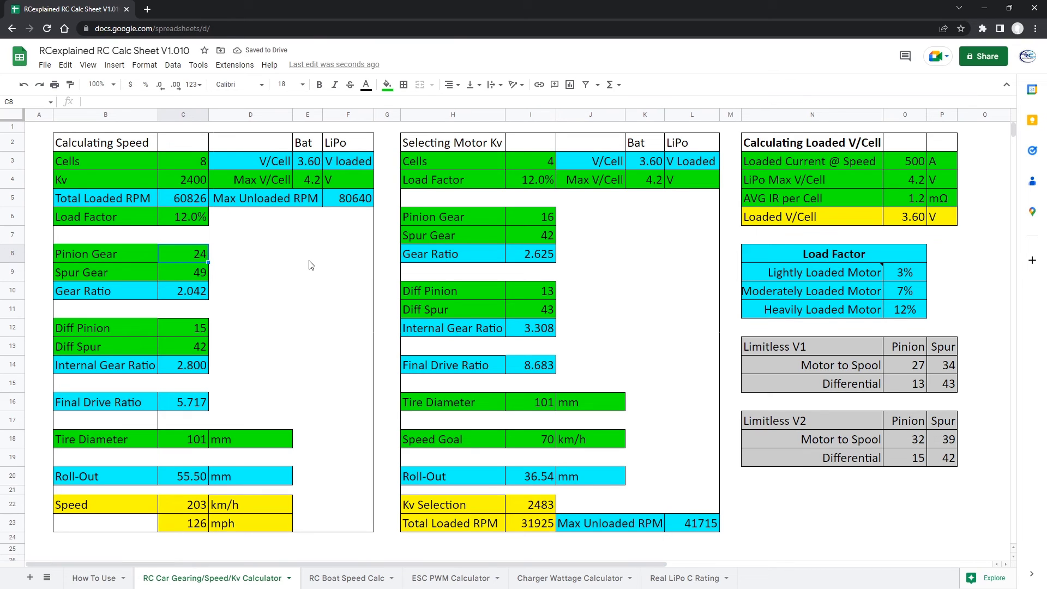
# Step: Set the spur to 44 and pinion to 27, giving a 4.563 final drive and 158 mph
pyautogui.press('Down')
pyautogui.write('44')
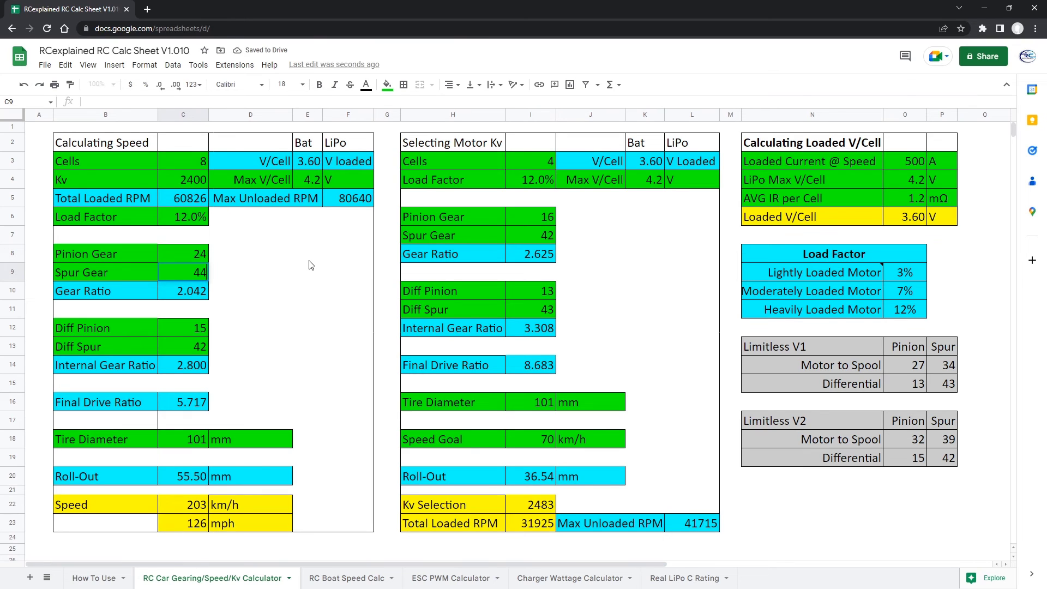
pyautogui.press('Up')
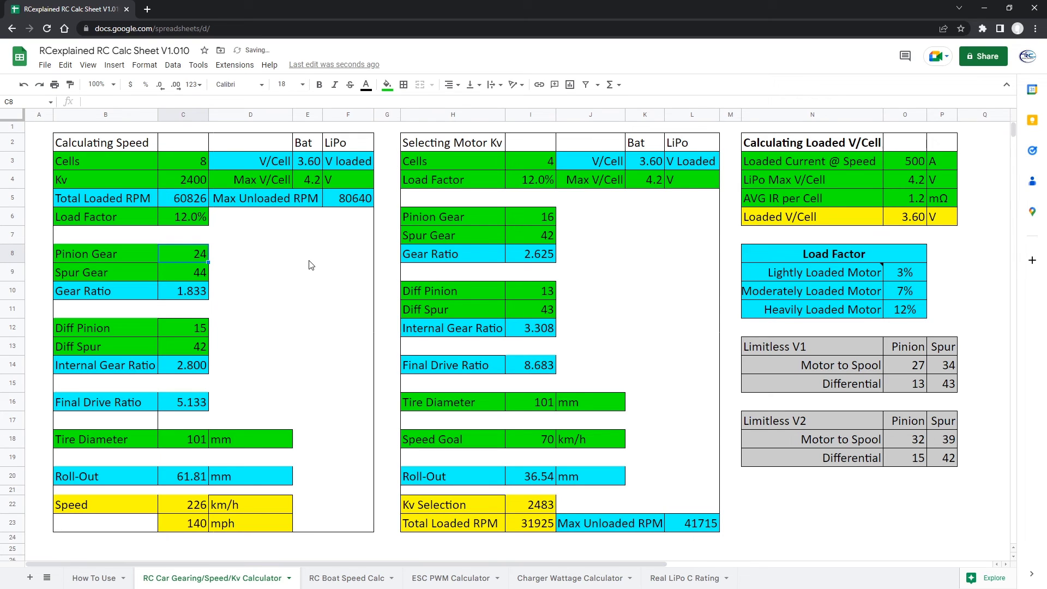
pyautogui.write('27')
pyautogui.press('Return')
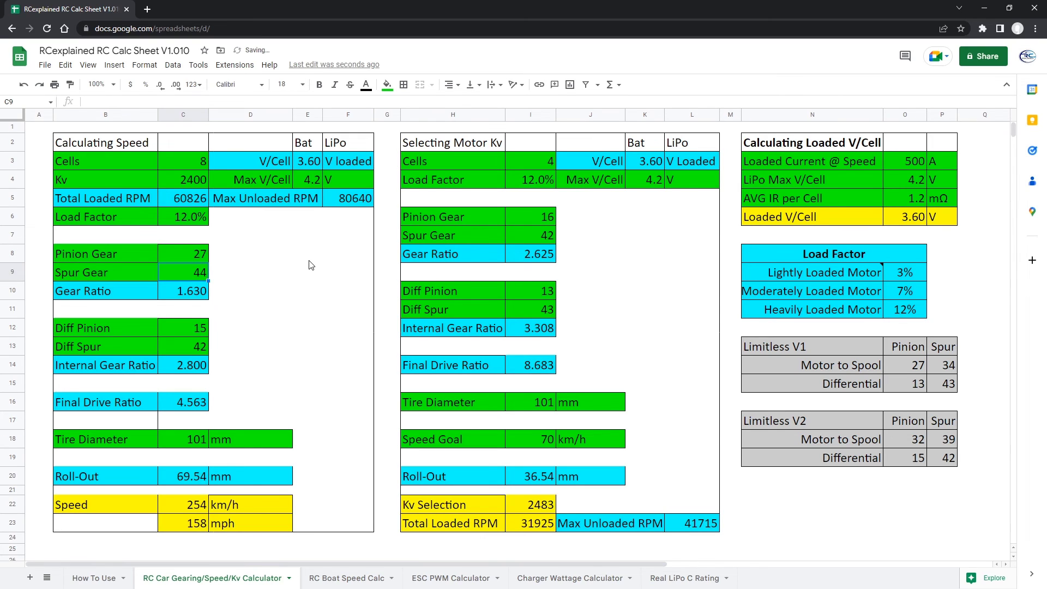
pyautogui.press('Up')
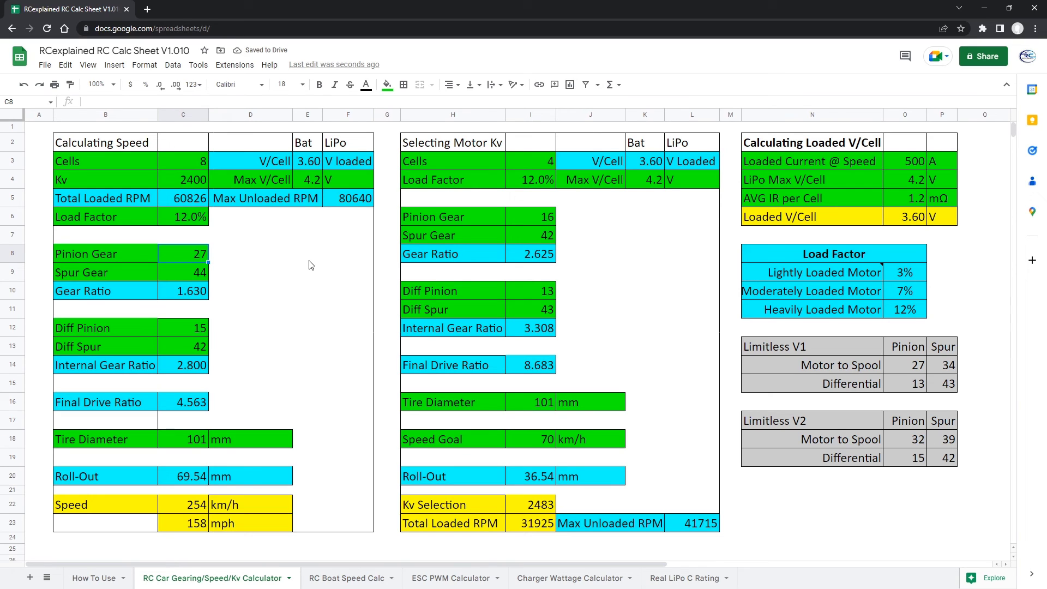
pyautogui.press('Down')
pyautogui.press('Right')
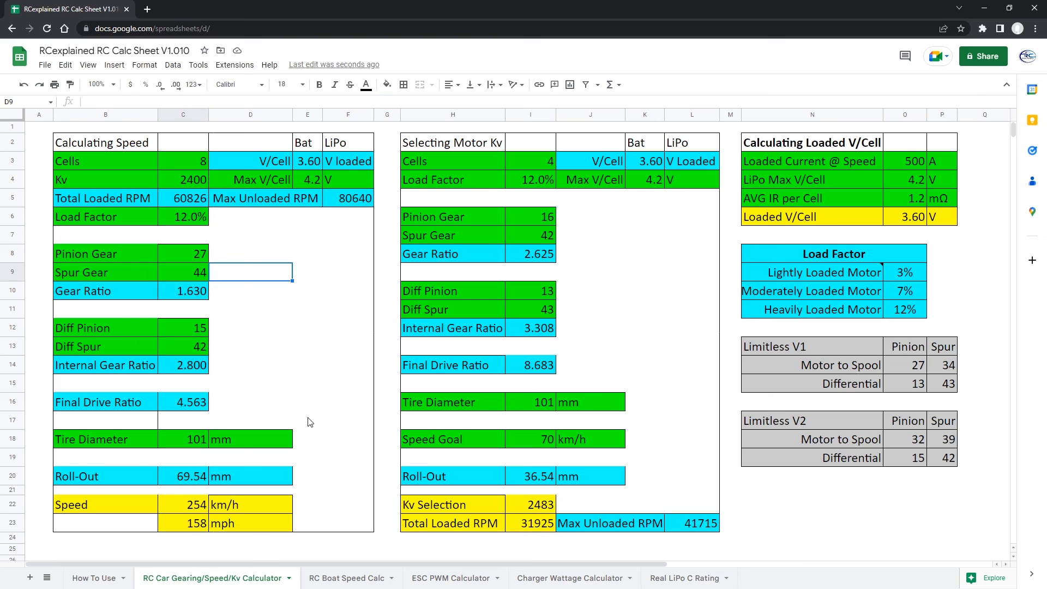
pyautogui.doubleClick(235, 277)
pyautogui.click(887, 529)
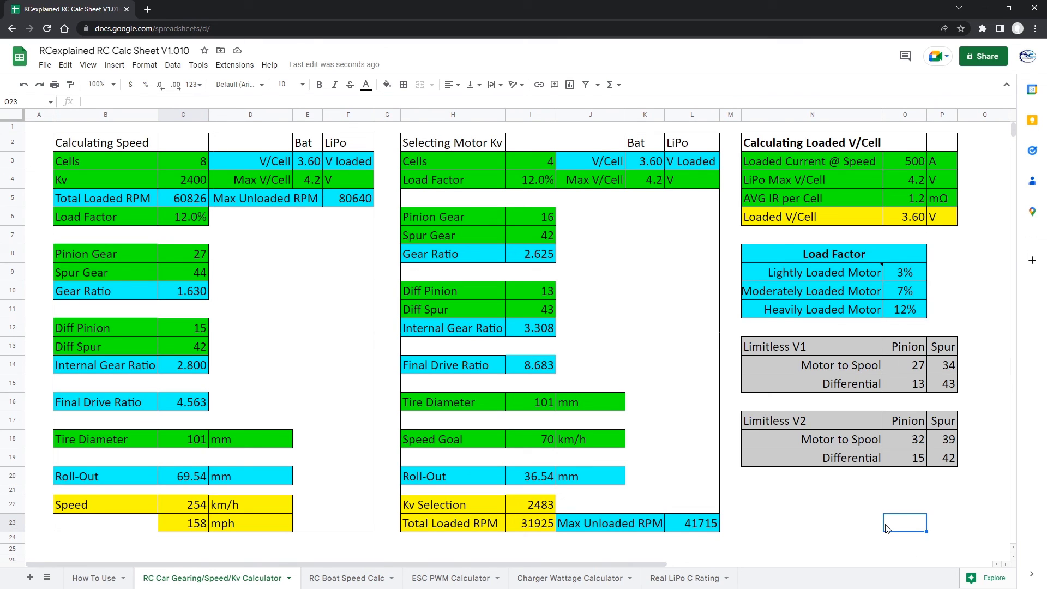